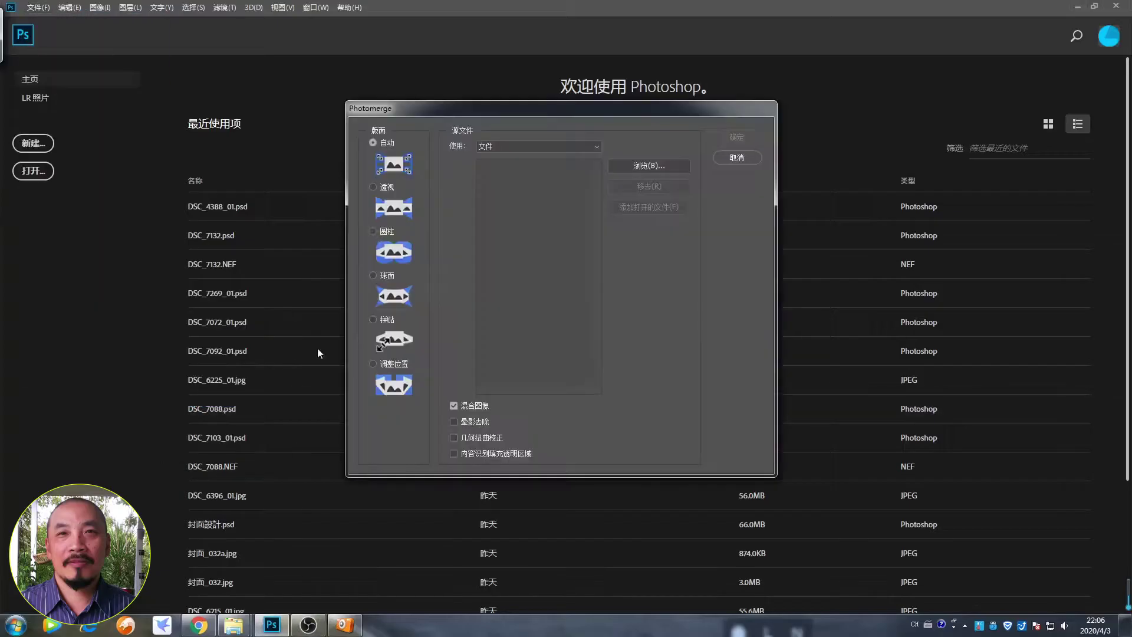
Photomerge the nine street NEF shots, merge them into a new layer, and save as DSC_4396_01.psd
scroll(590, 354, down, 3)
drag(531, 264, 518, 360)
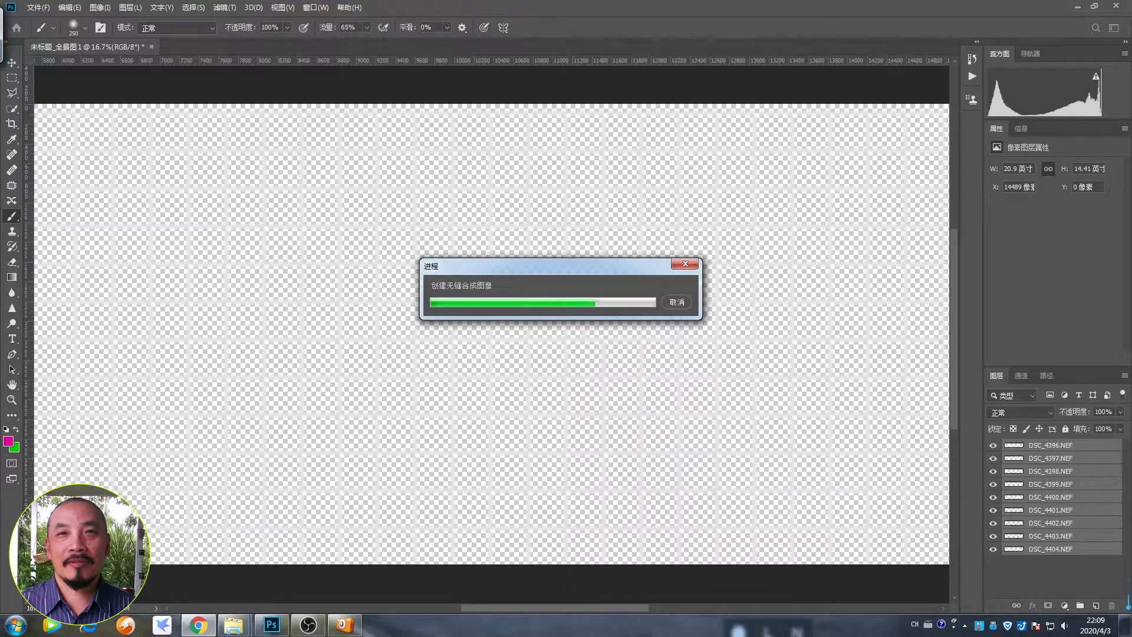
key(ctrl+shift+alt+e)
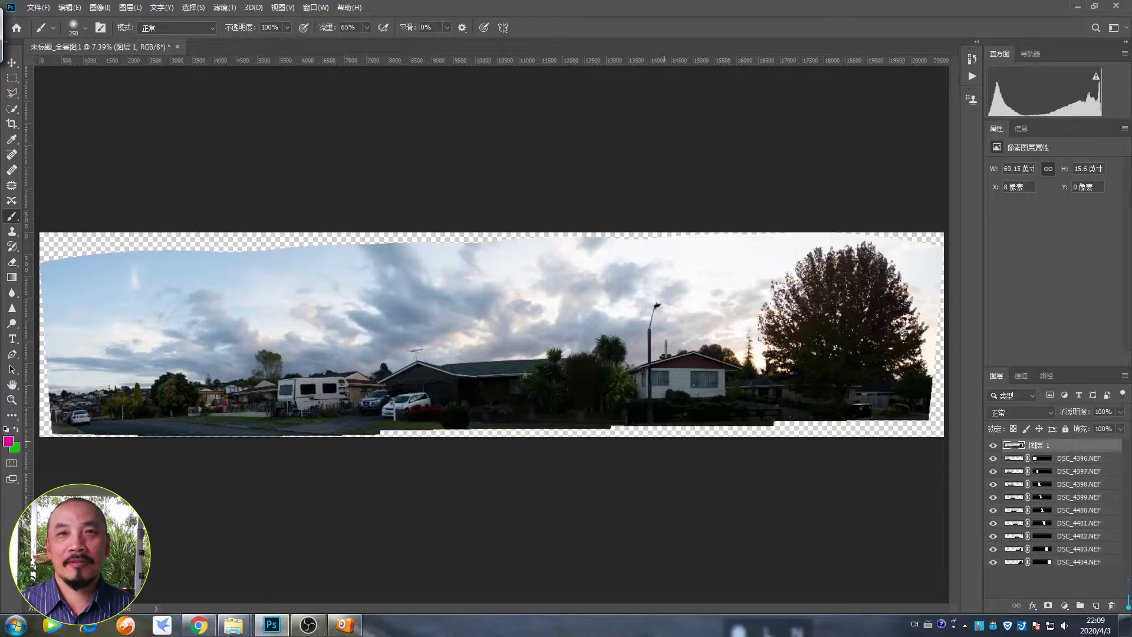
key(ctrl+s)
key(Return)
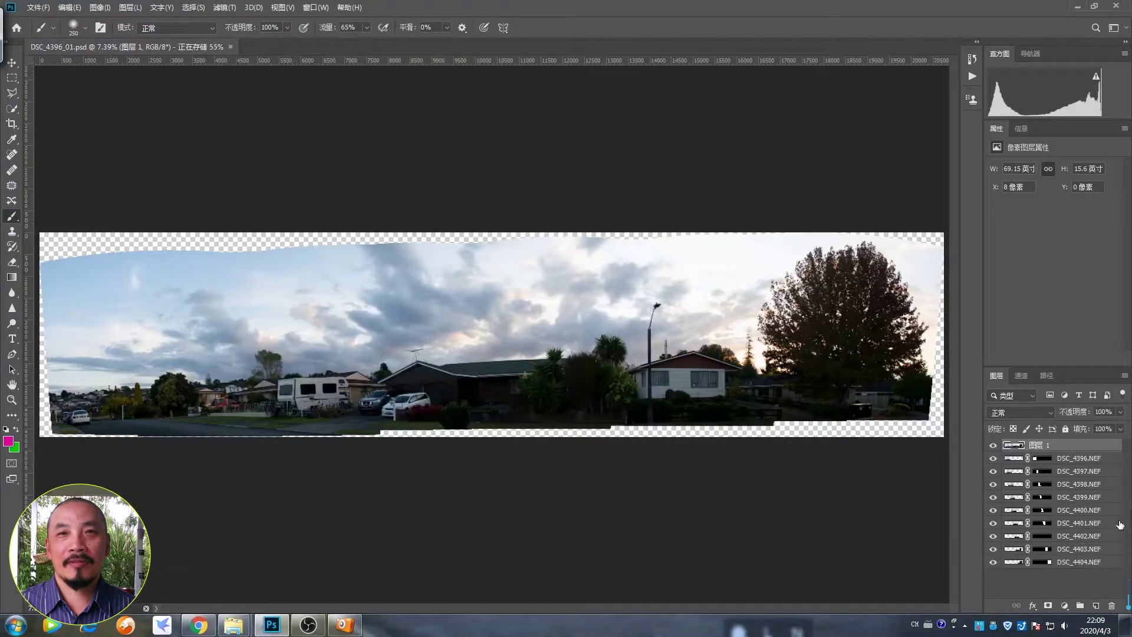
Delete all the source photo layers, keeping only the merged panorama
click(1111, 465)
shift+click(1115, 562)
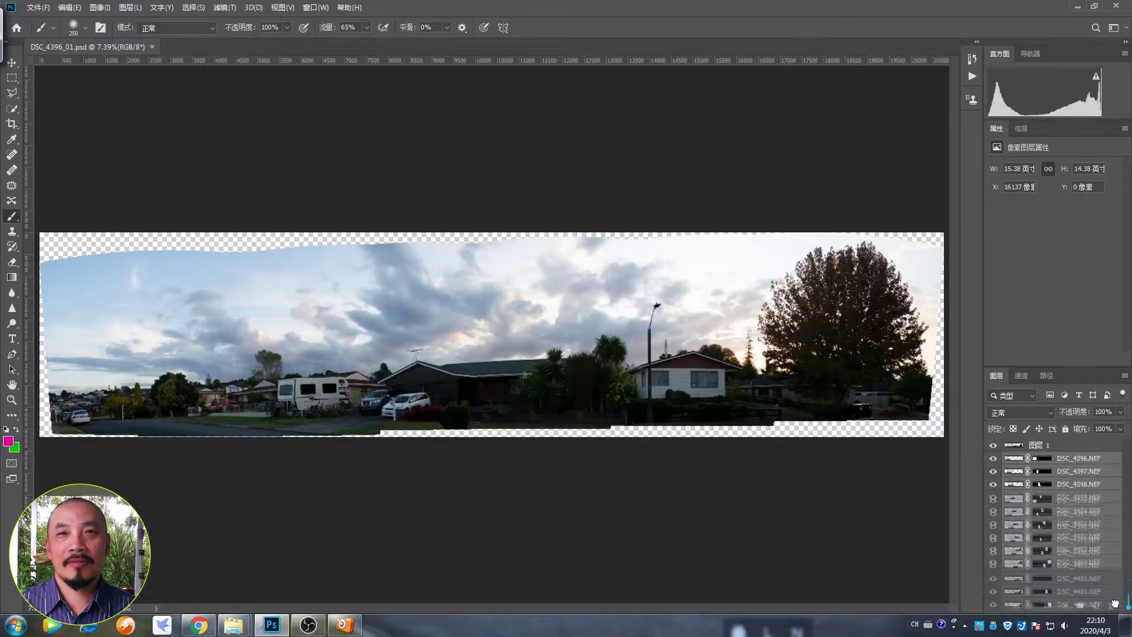
key(Delete)
click(66, 12)
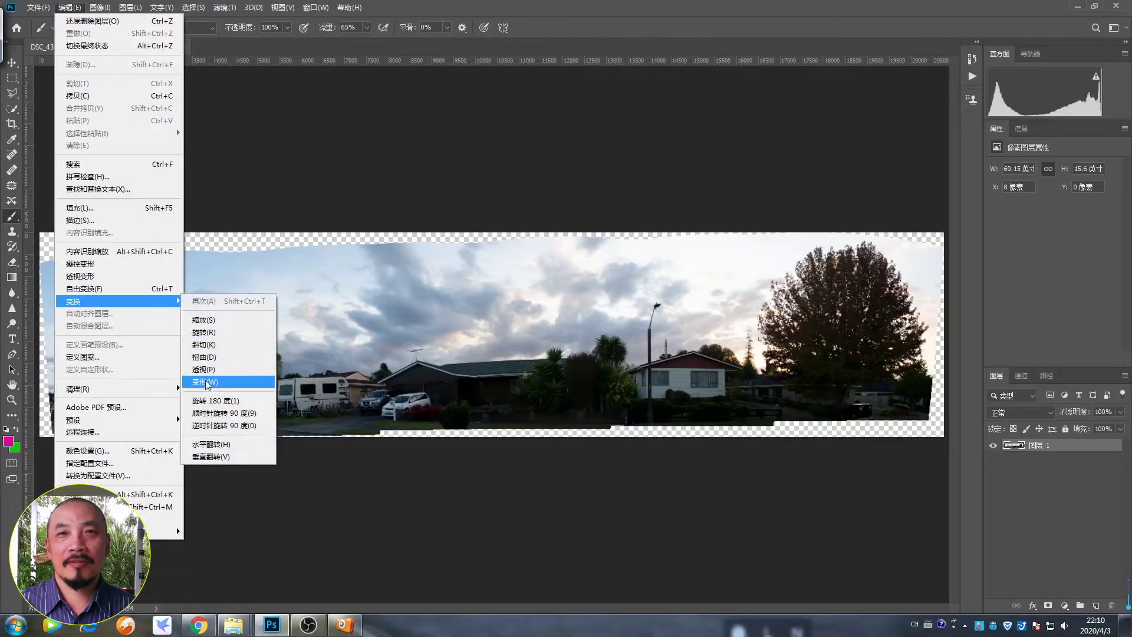
Warp the panorama's corners and top edge outward into the gaps, then set a crop rotated about 0.8°
click(224, 386)
drag(40, 233, 44, 211)
drag(944, 437, 956, 459)
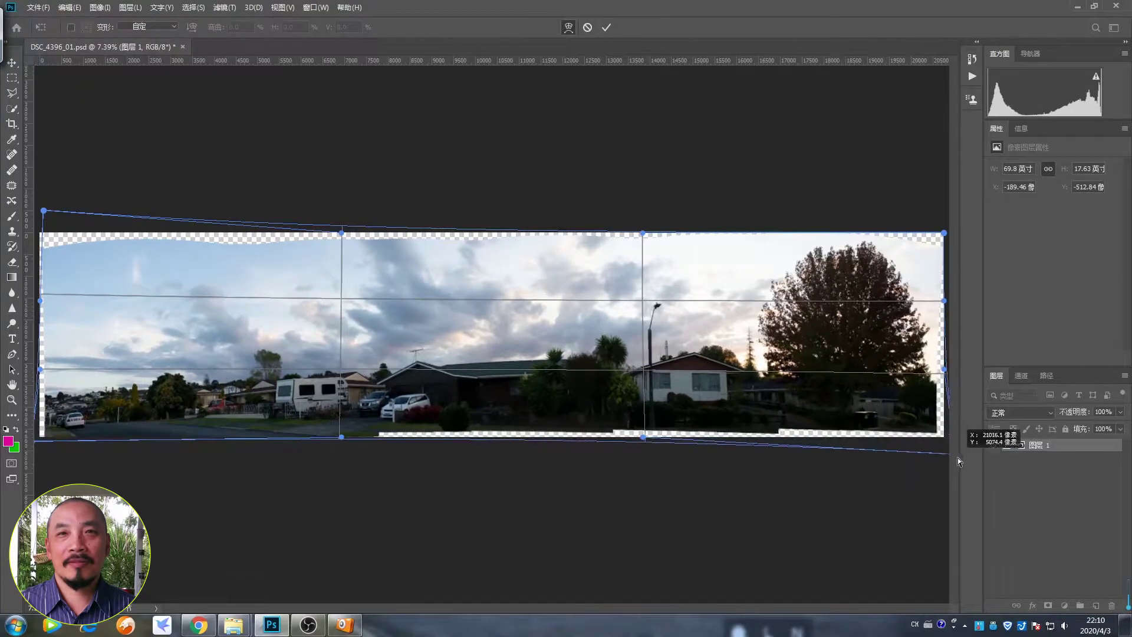
drag(44, 211, 40, 193)
drag(341, 233, 347, 217)
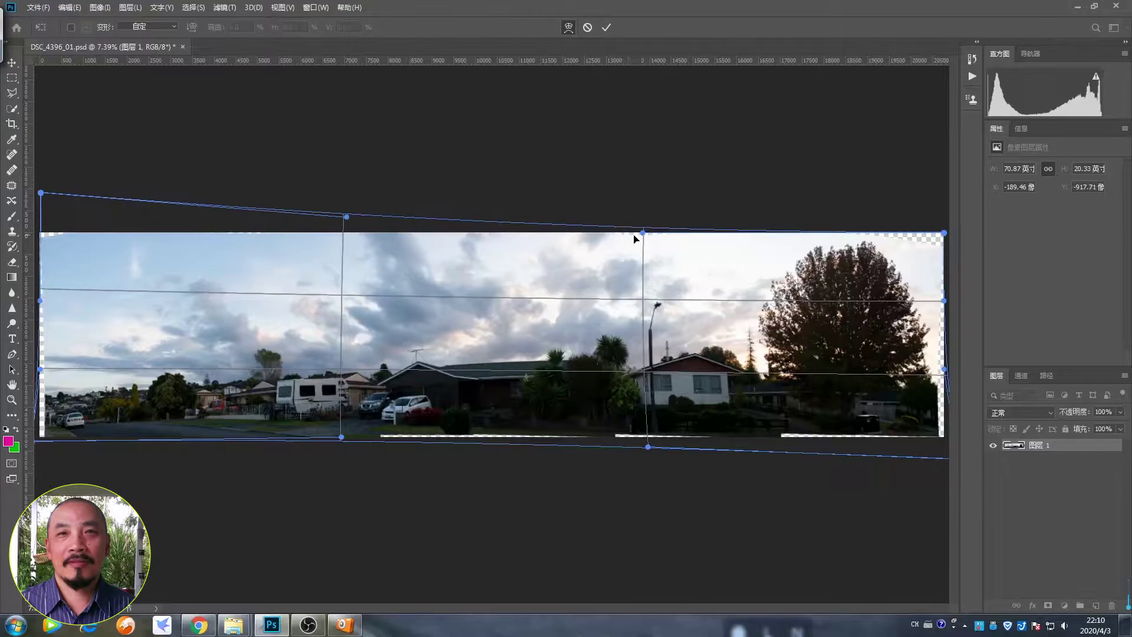
drag(944, 233, 945, 225)
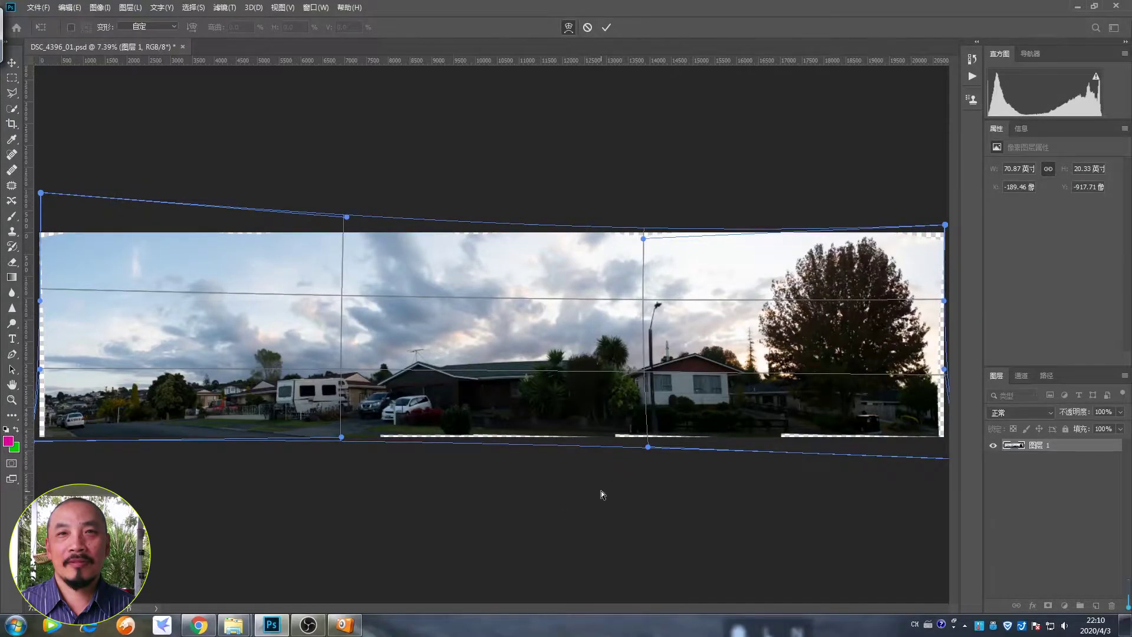
key(Return)
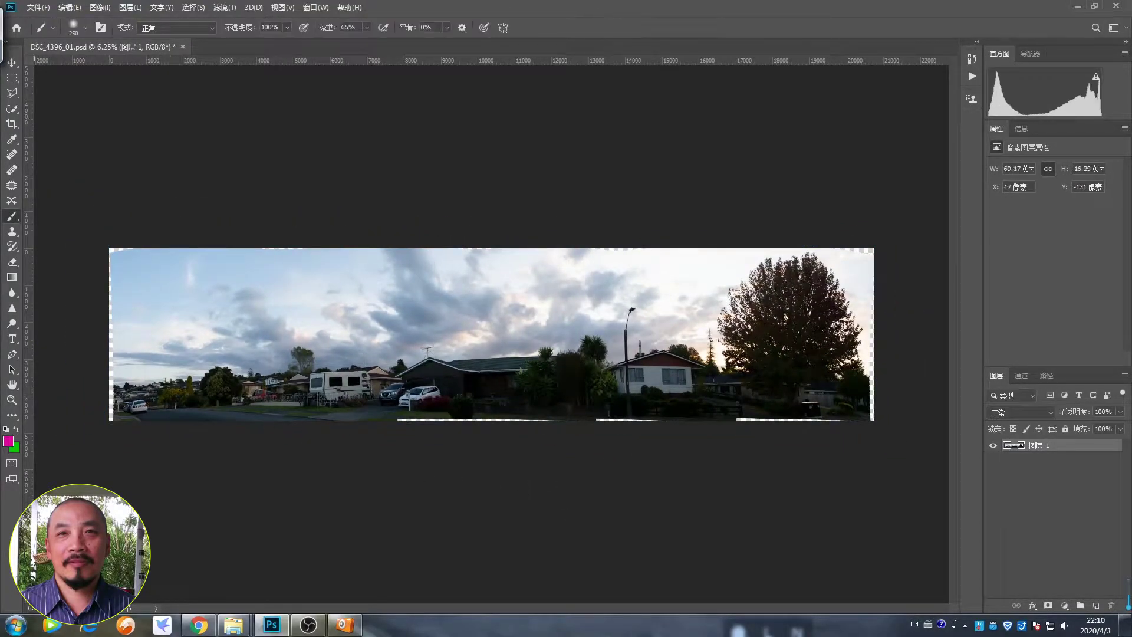
key(c)
drag(886, 244, 894, 187)
Commit the crop and transform the bottom-left gap area to fill it
key(Return)
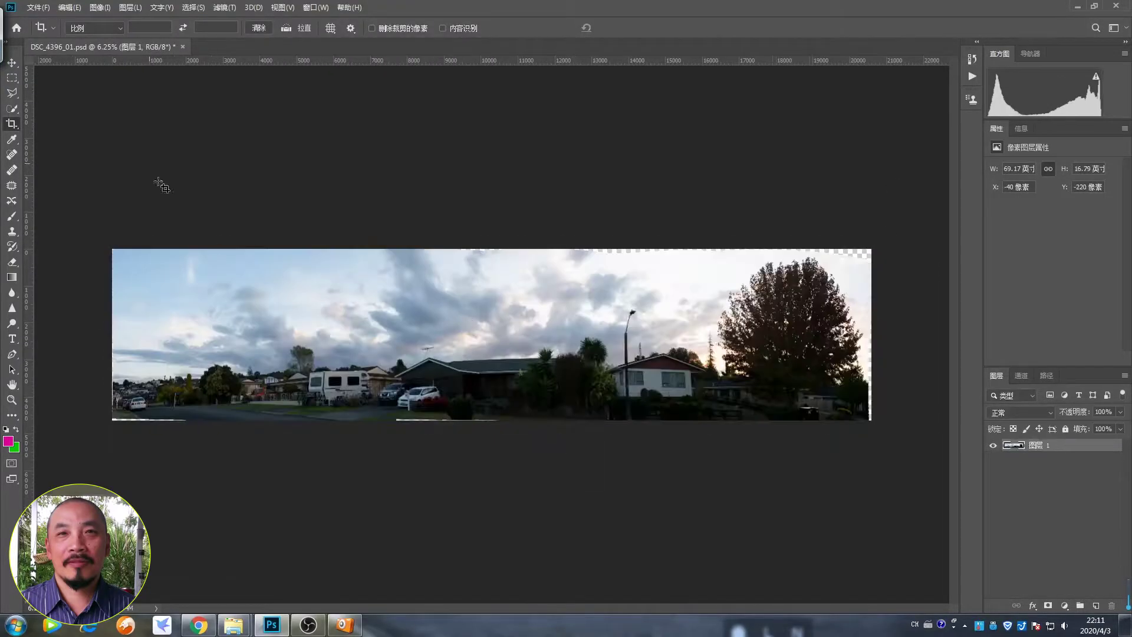
key(Return)
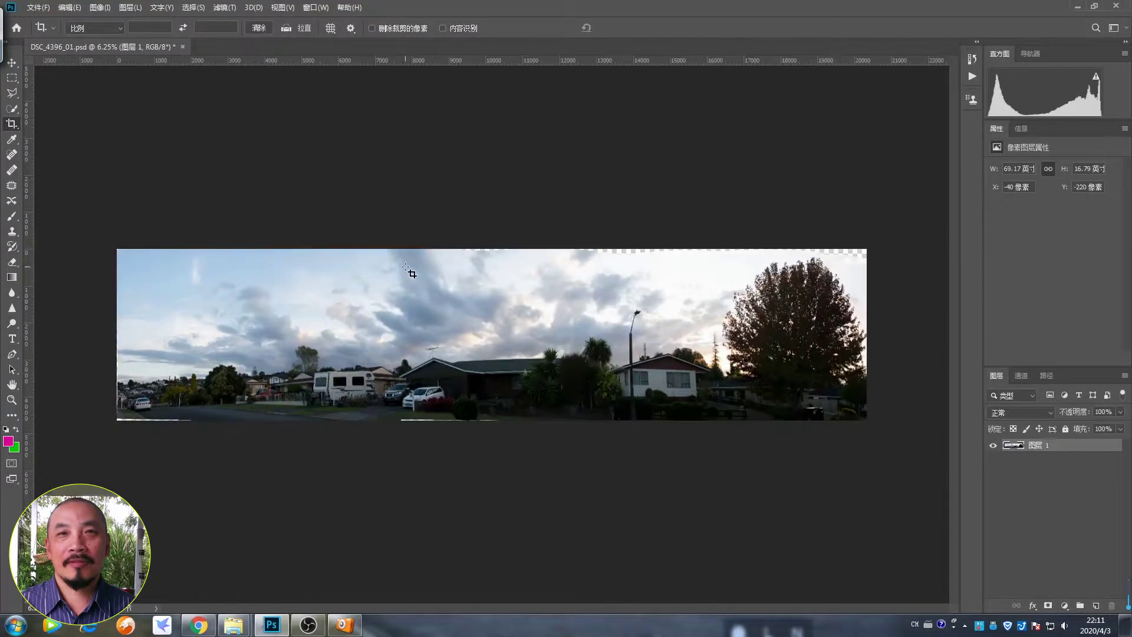
key(m)
drag(118, 380, 138, 414)
click(69, 7)
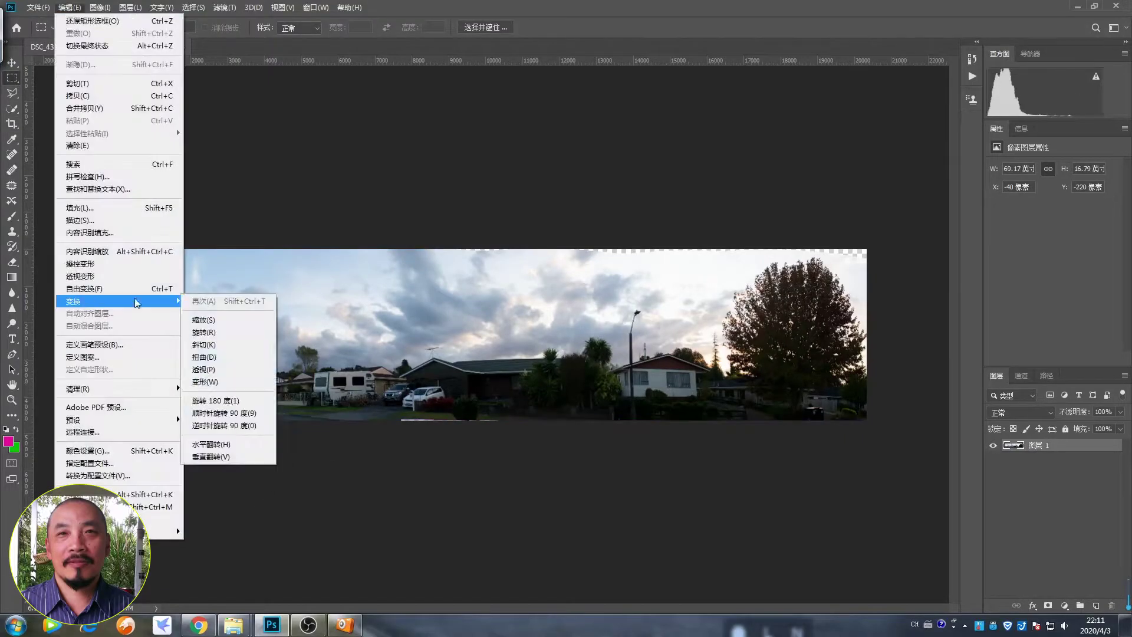
click(215, 313)
key(Return)
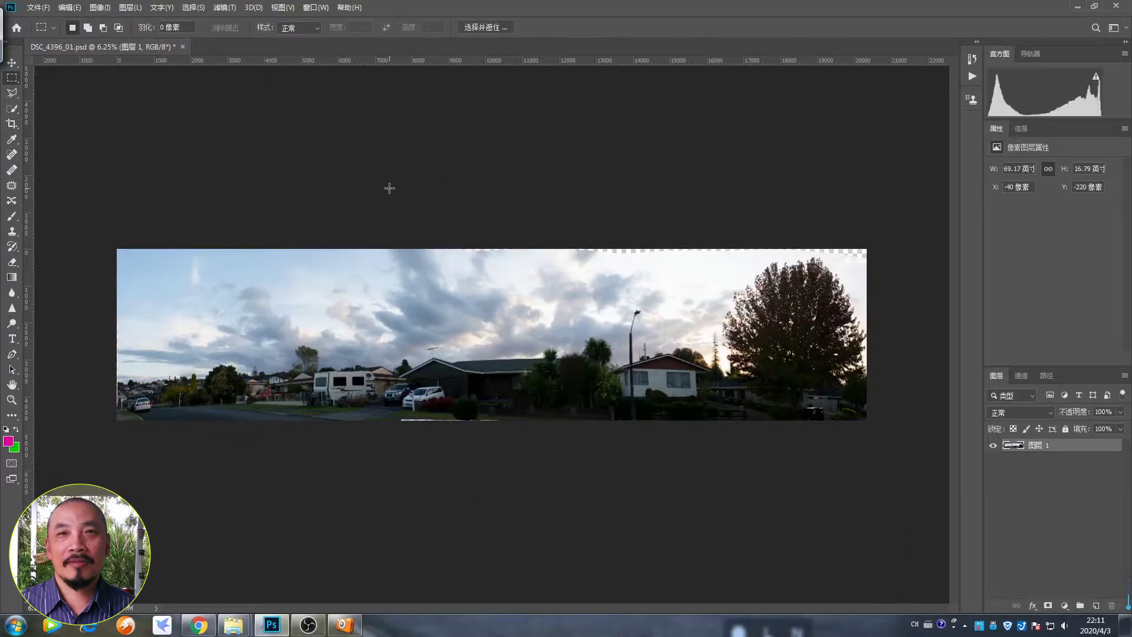
Warp the ragged top strip and upper-right sky outward to fill the top-edge gaps
drag(385, 188, 718, 296)
click(69, 7)
click(279, 372)
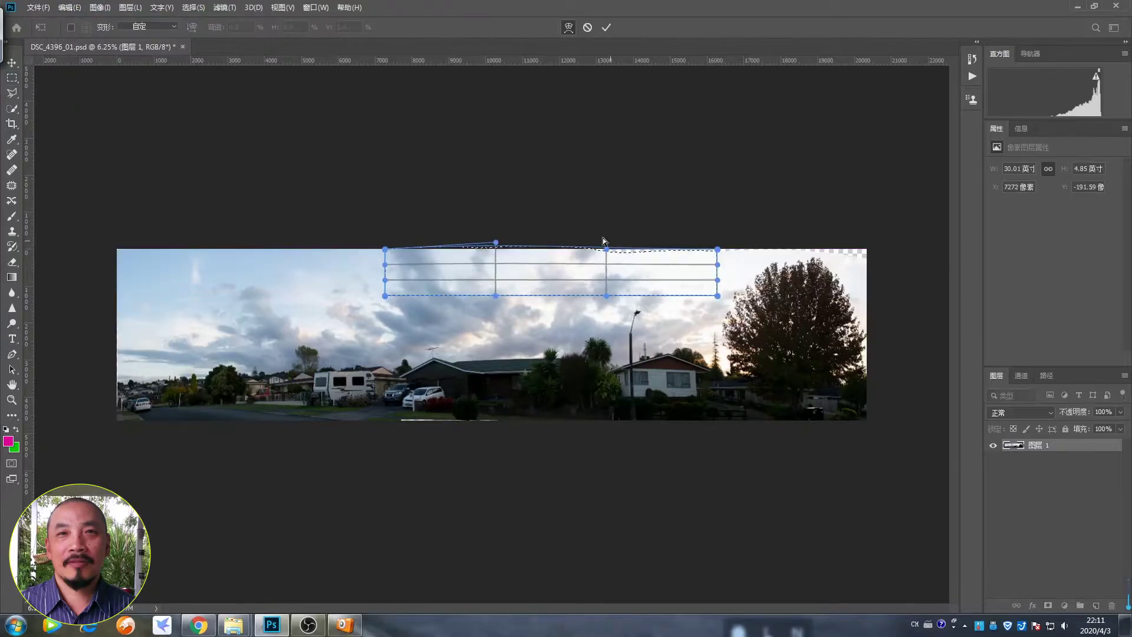
key(Return)
drag(625, 249, 866, 337)
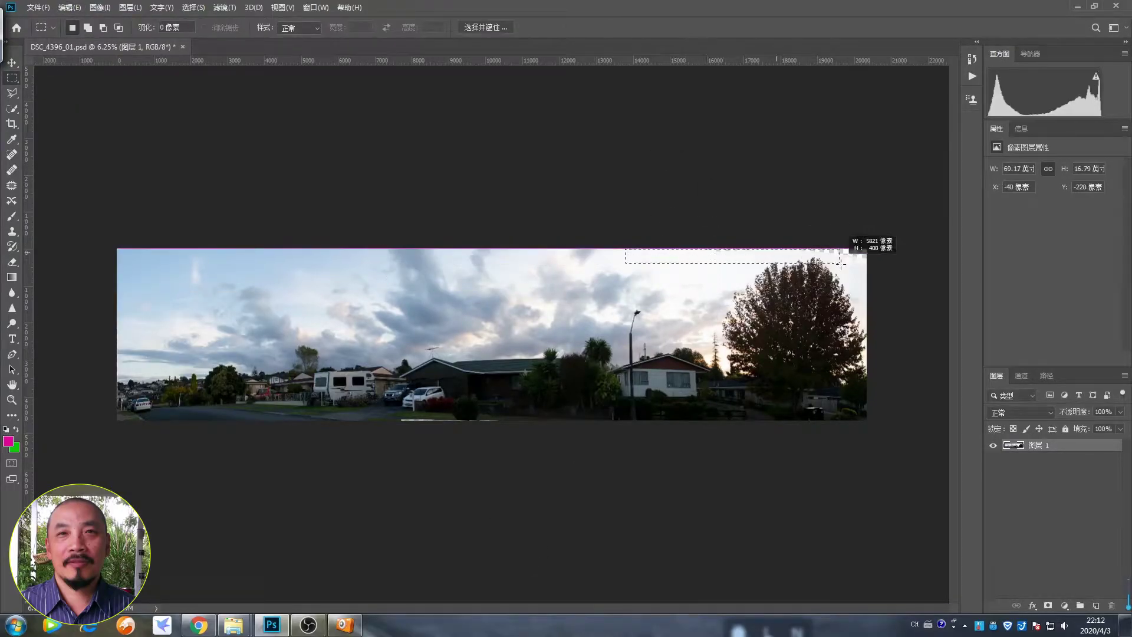
click(69, 7)
click(278, 372)
drag(866, 250, 872, 233)
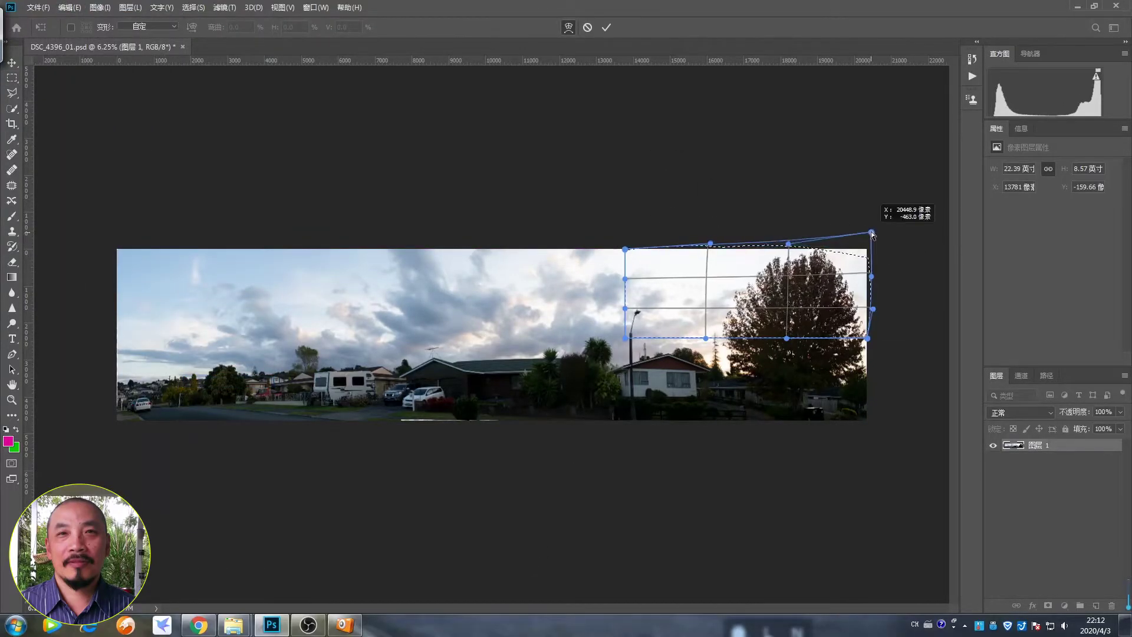
key(Return)
Warp the bottom-middle gap to the edge and crop the panorama to a clean rectangle
drag(344, 380, 555, 421)
click(69, 7)
click(278, 372)
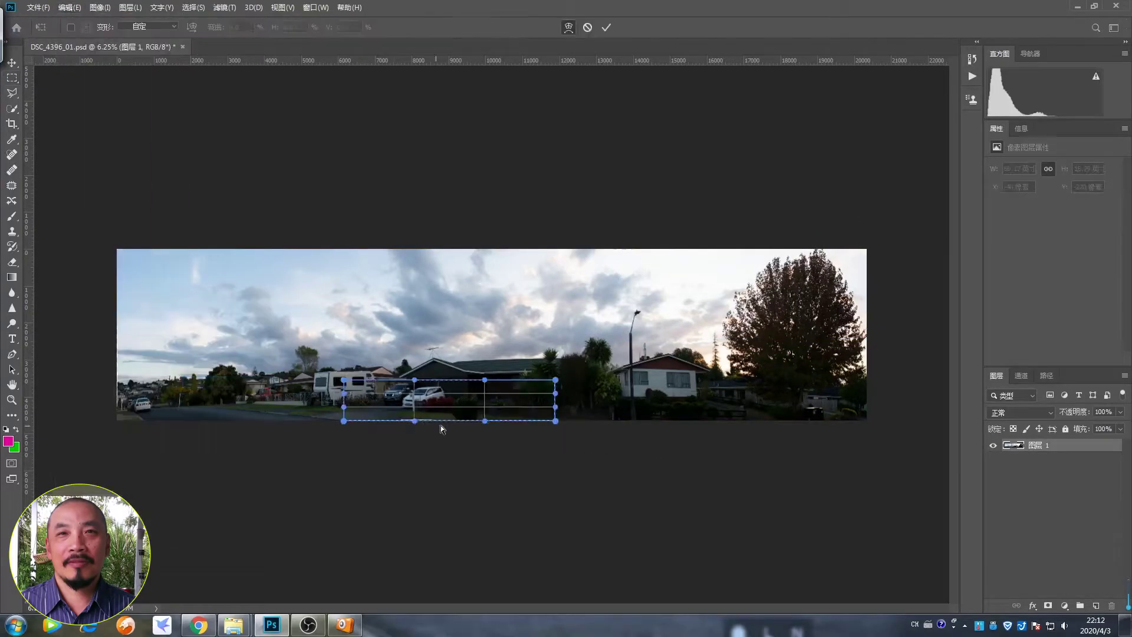
key(Return)
key(c)
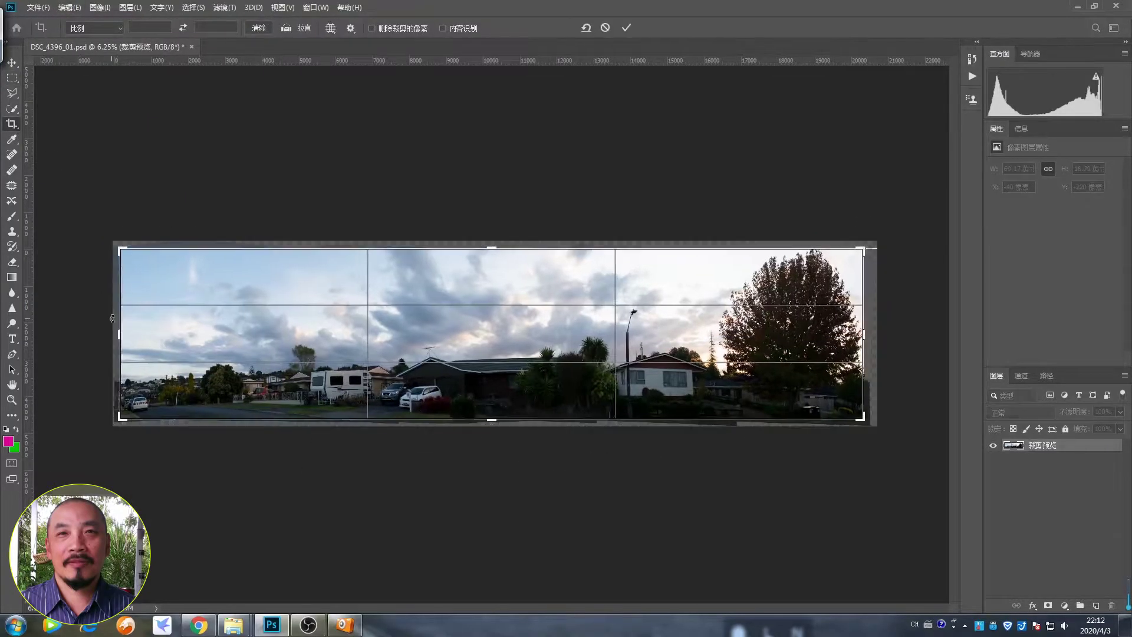
key(Return)
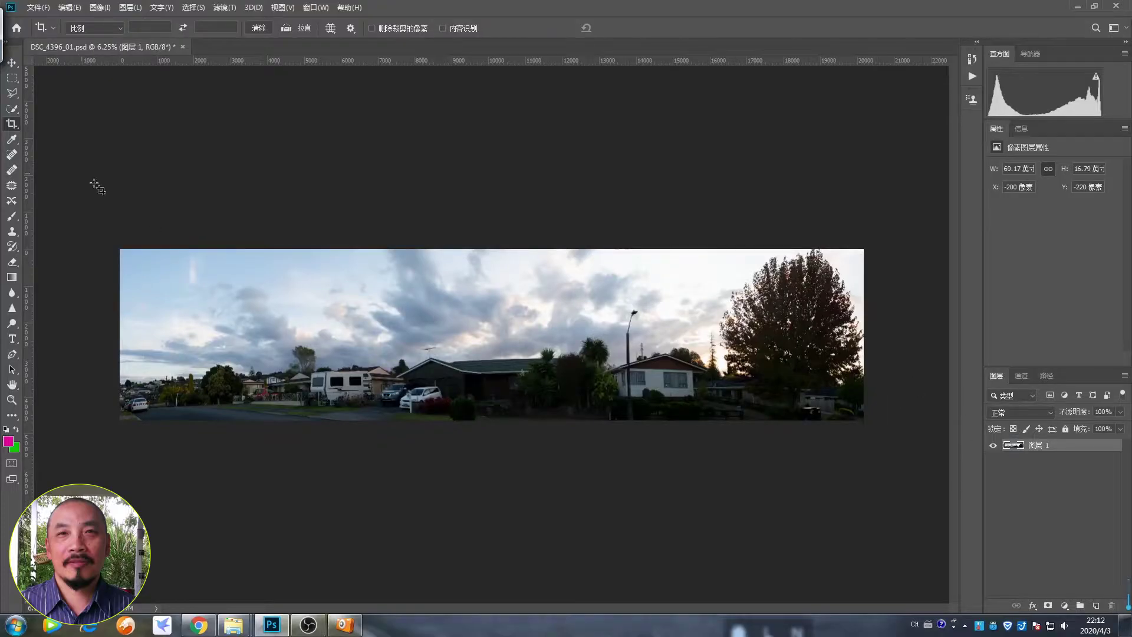
Select the sky down to the rooftops and duplicate the Blue channel as Blue copy
key(m)
drag(115, 245, 921, 400)
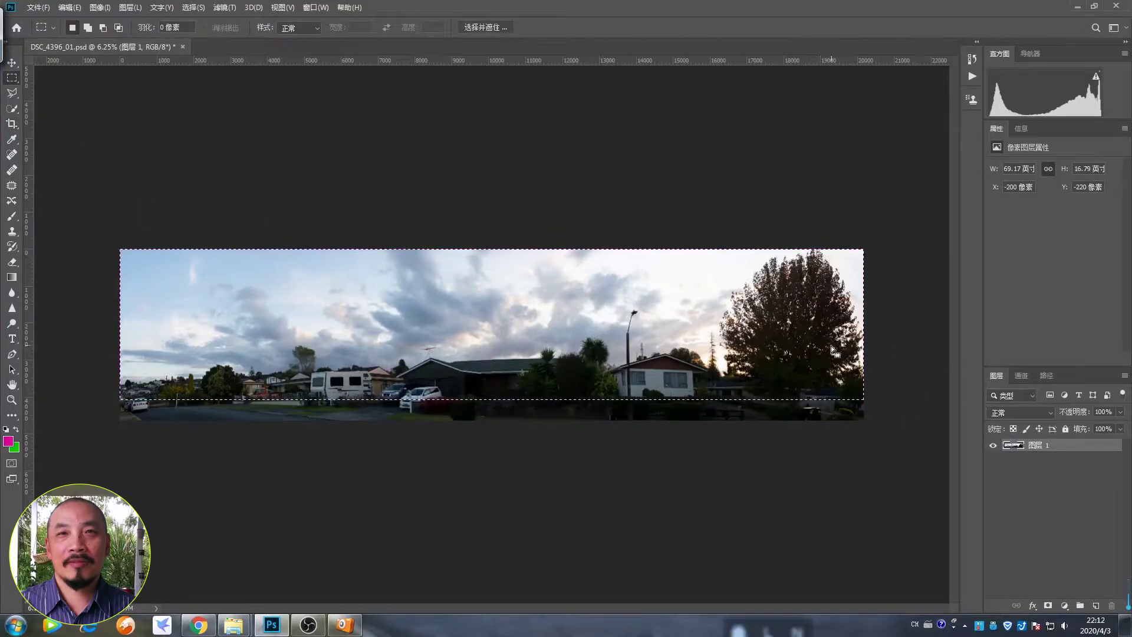
right_click(772, 367)
click(790, 430)
click(1021, 376)
click(1024, 433)
drag(1024, 434, 1095, 606)
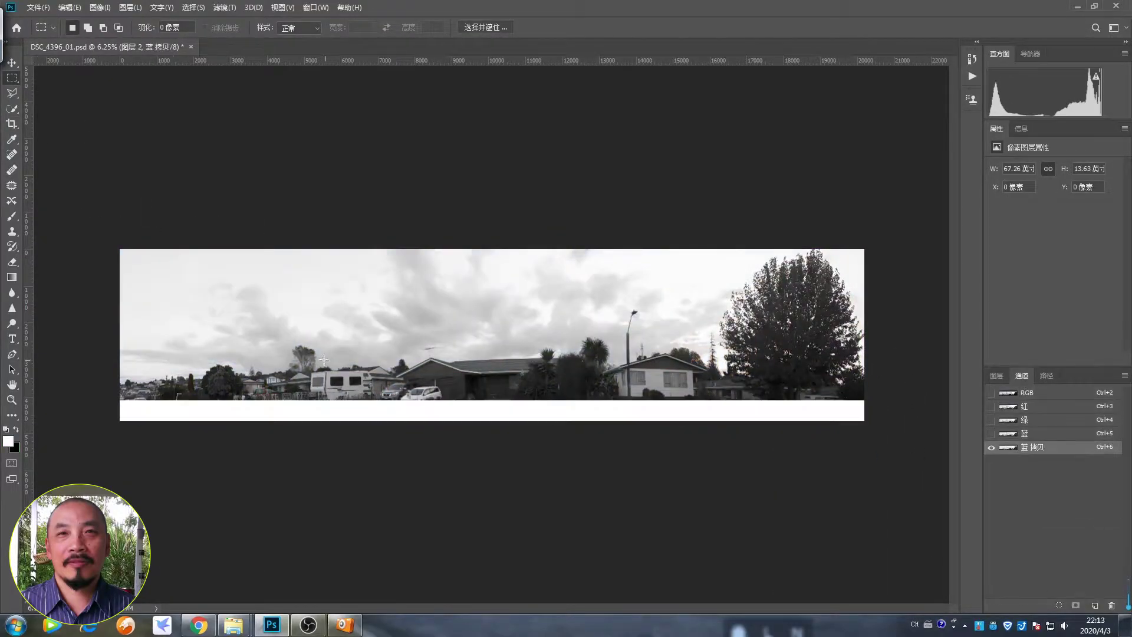
Paint the ground area of Blue copy solid black with a 700 px brush
key(b)
right_click(361, 387)
mouse_move(283, 416)
mouse_down()
mouse_move(365, 384)
mouse_move(596, 417)
mouse_move(405, 384)
mouse_move(480, 374)
mouse_move(823, 404)
mouse_up()
drag(277, 388, 136, 395)
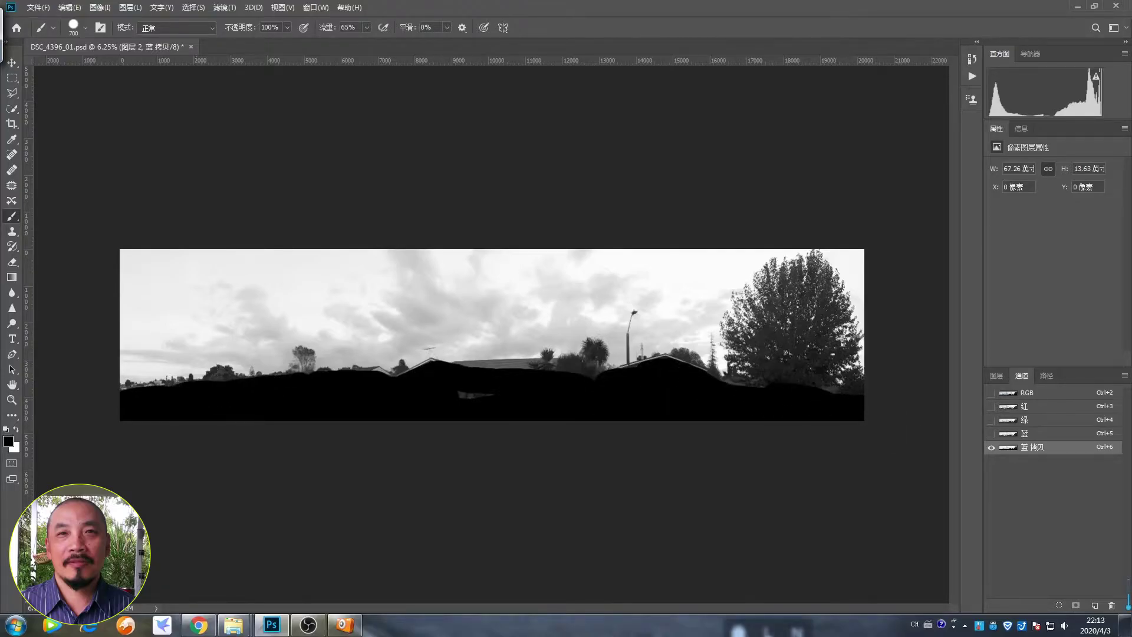
Boost the Blue copy contrast with Curves so the sky turns white
click(99, 7)
click(345, 65)
mouse_move(772, 317)
mouse_down()
mouse_move(856, 323)
mouse_move(833, 317)
mouse_move(845, 321)
mouse_up()
key(Return)
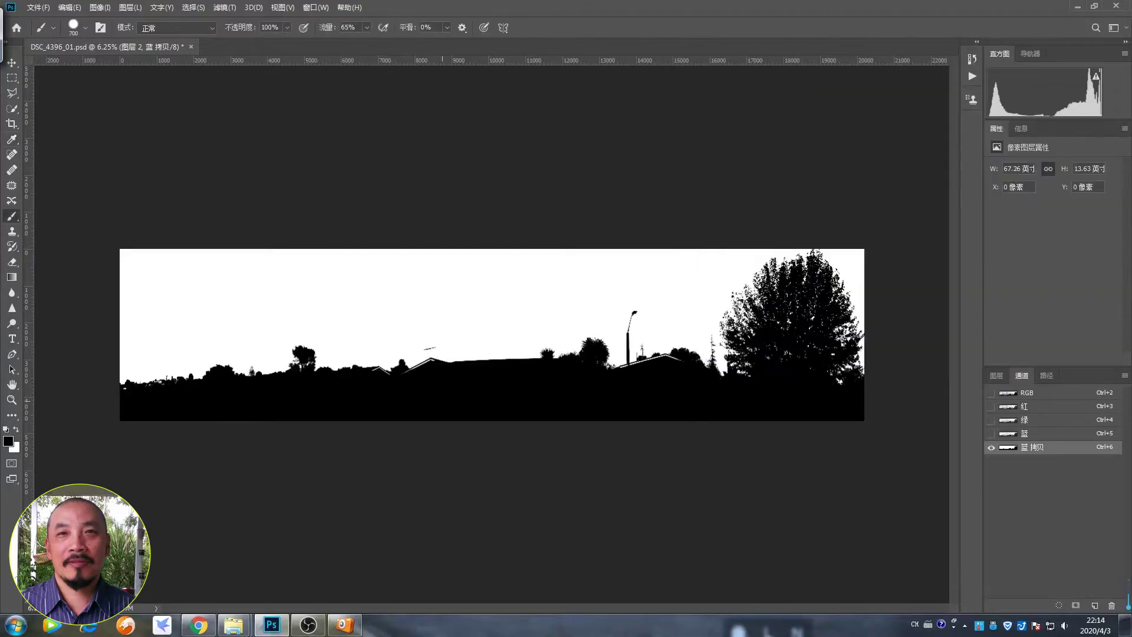
Paint out the white lines along the roof edges across the skyline
key(ctrl+plus)
key(ctrl+plus)
key(ctrl+plus)
key(ctrl+plus)
key(b)
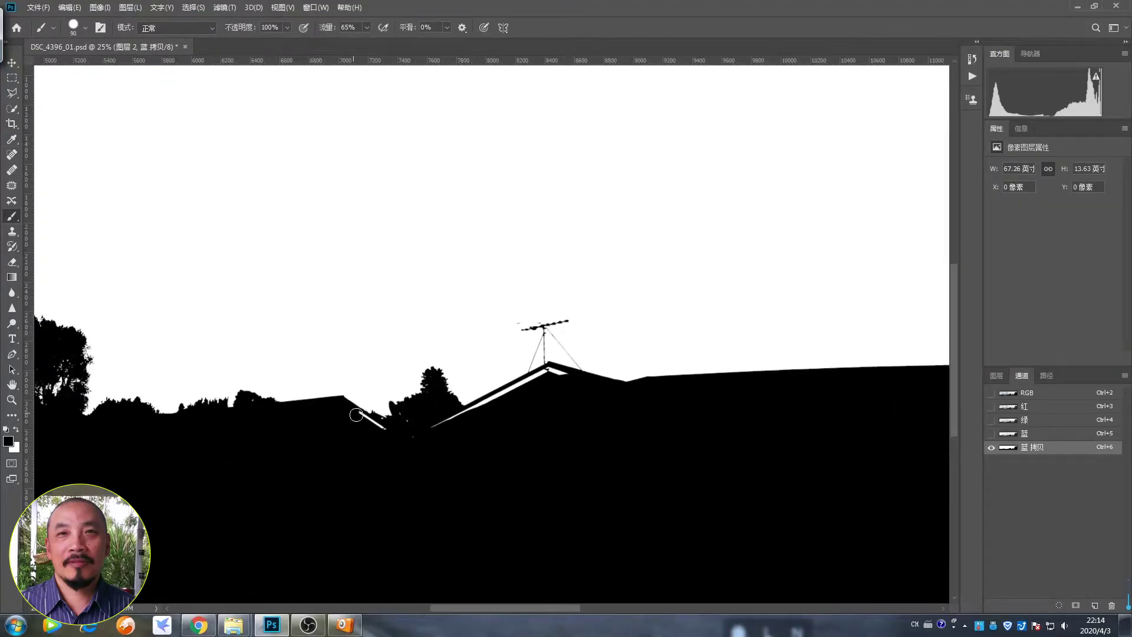
drag(485, 407, 434, 426)
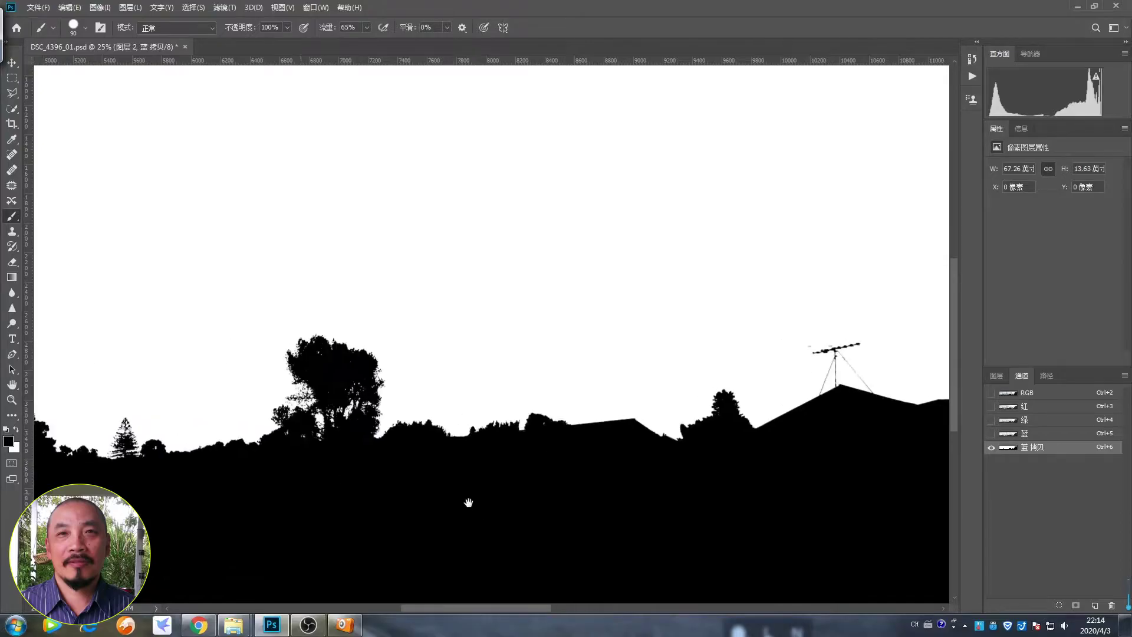
drag(468, 501, 574, 465)
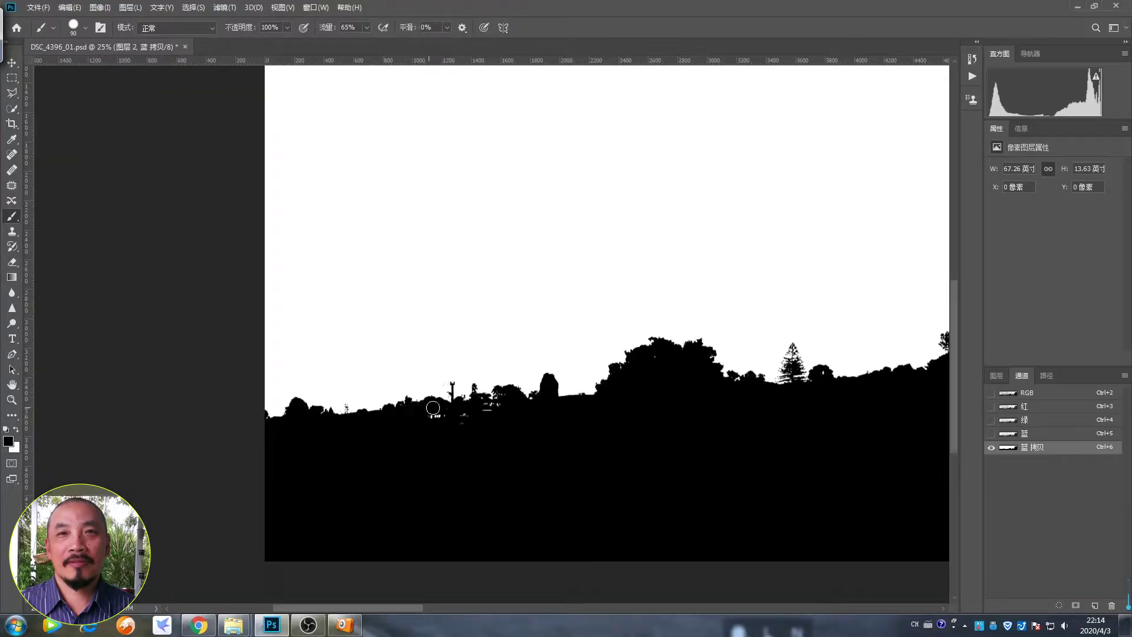
scroll(524, 411, right, 5)
scroll(525, 411, right, 5)
scroll(534, 412, right, 3)
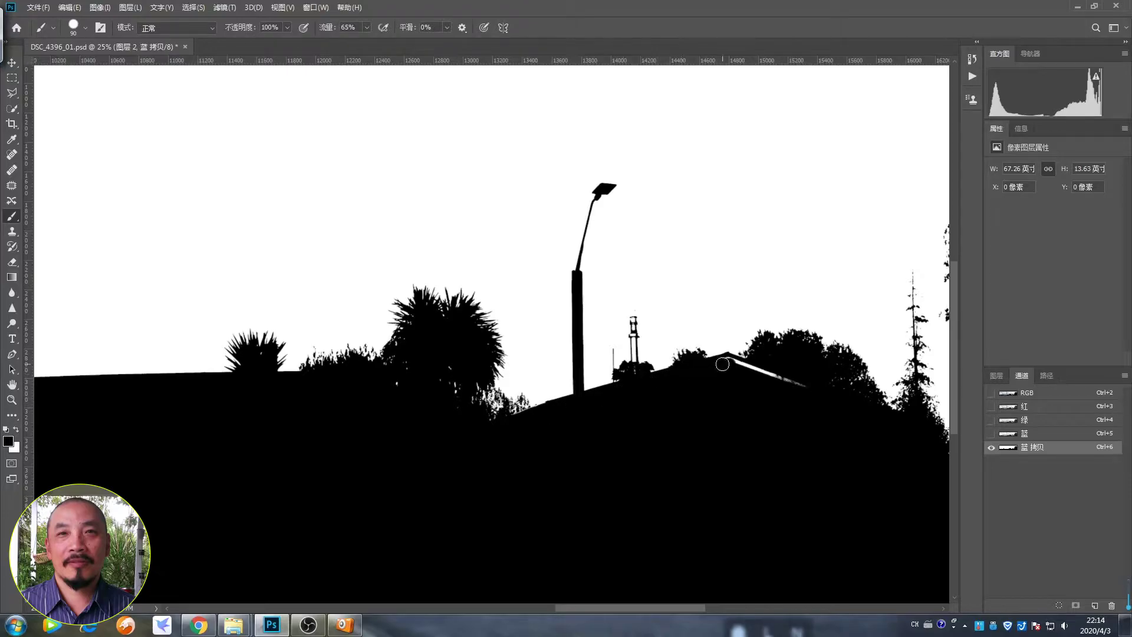
scroll(536, 462, right, 5)
key(ctrl+minus)
key(ctrl+minus)
key(ctrl+minus)
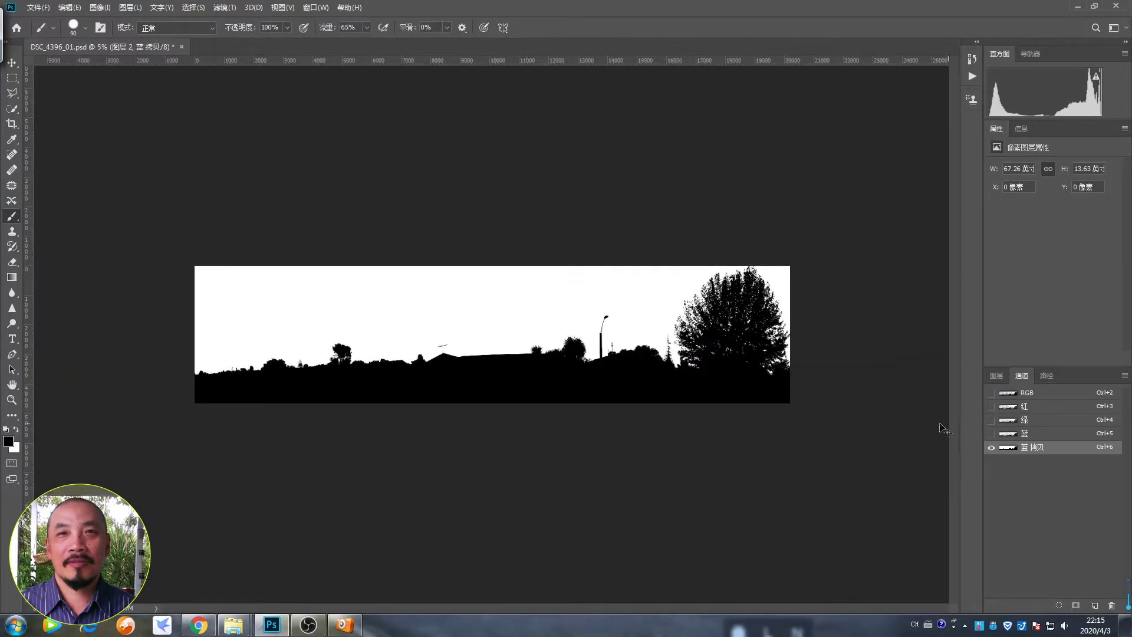
Mask Layer 2 with the Blue copy sky selection and add a clipped Curves 1 above it
click(996, 375)
click(1048, 606)
click(993, 458)
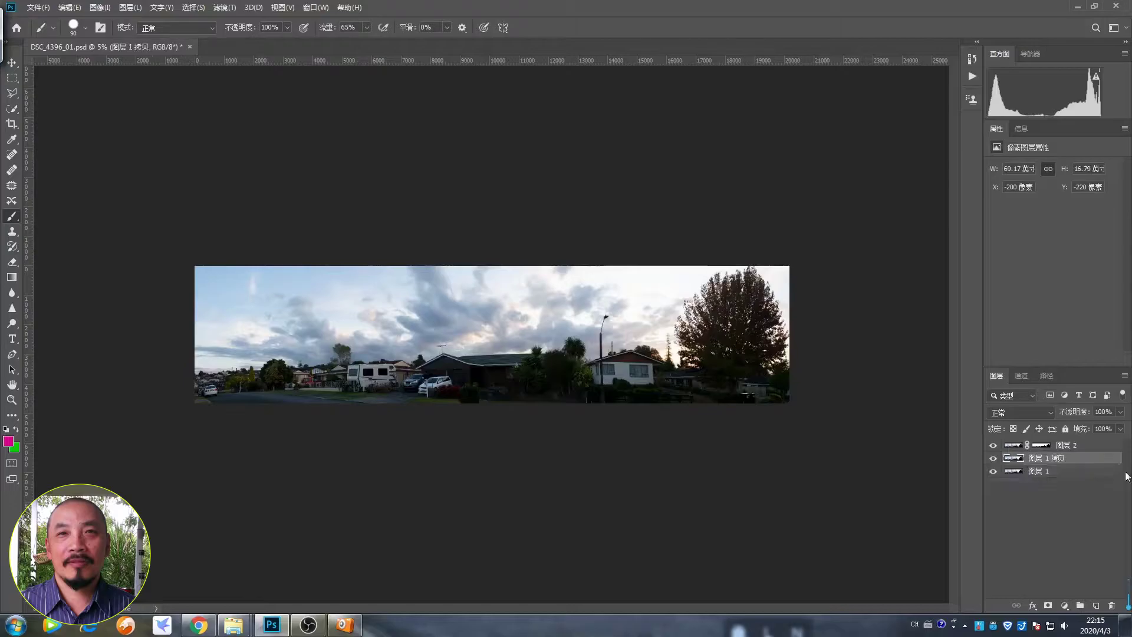
click(1065, 605)
click(1079, 459)
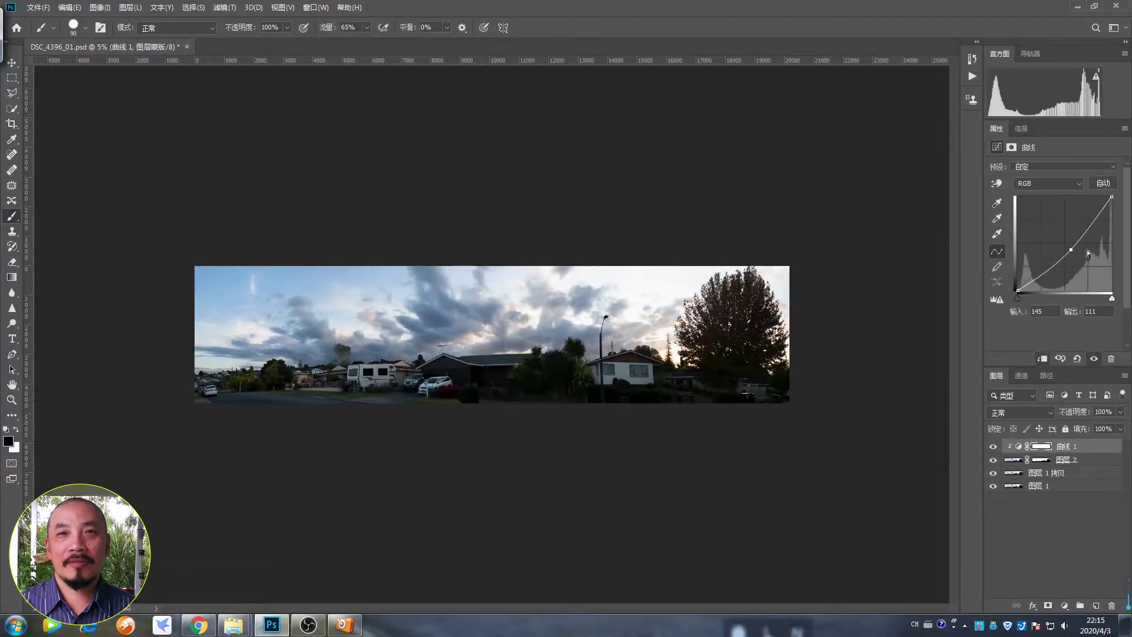
Add a Curves 2 adjustment above Layer 1 copy and target its mask
key(g)
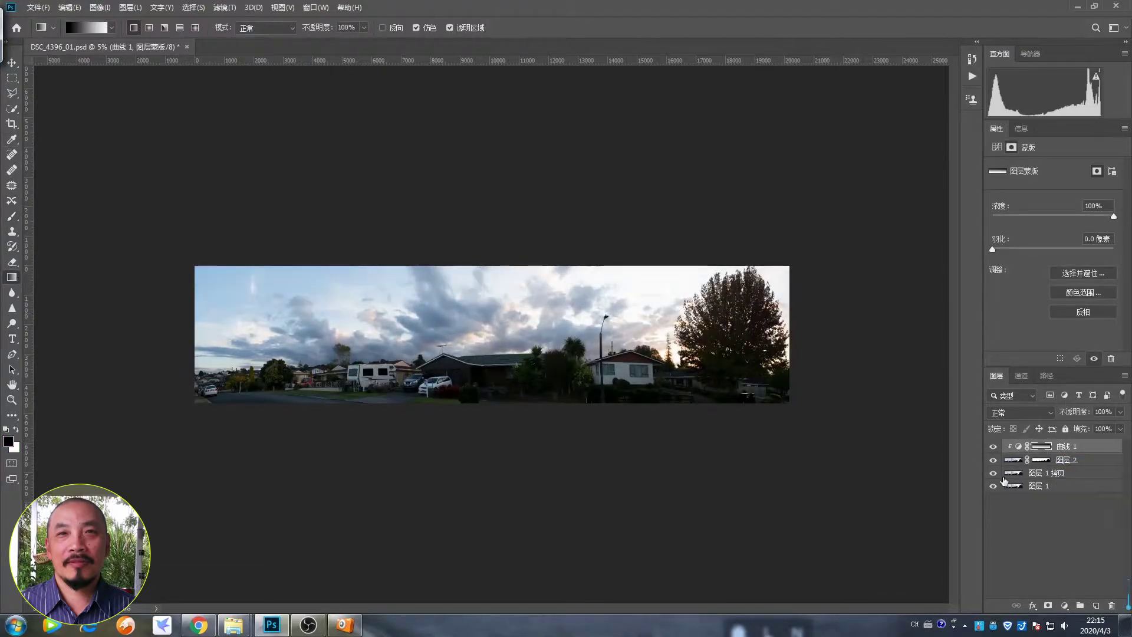
click(1018, 446)
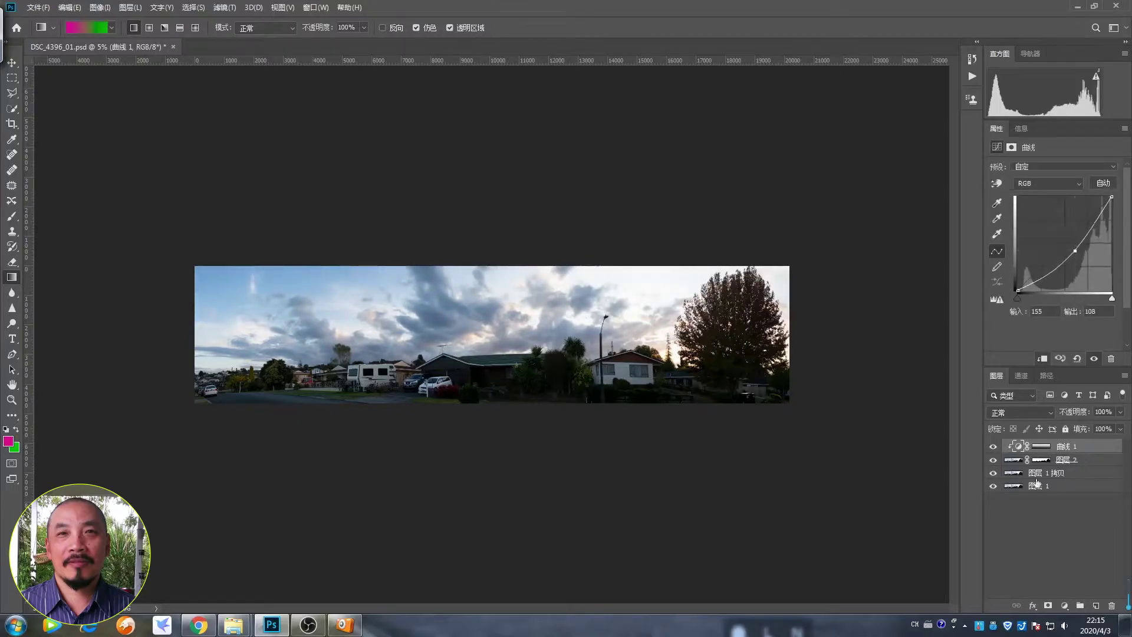
click(1055, 473)
click(1065, 605)
click(1079, 458)
click(1032, 473)
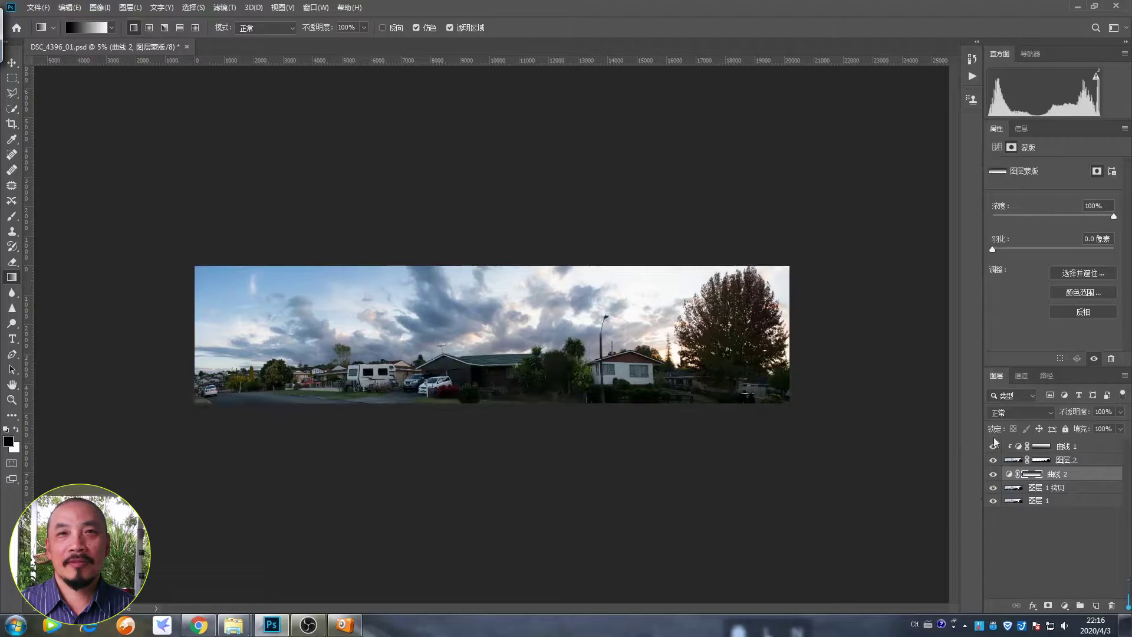
Add Curves 3 with an inverted black mask and set the brush flow to 13%
click(1064, 605)
click(1079, 459)
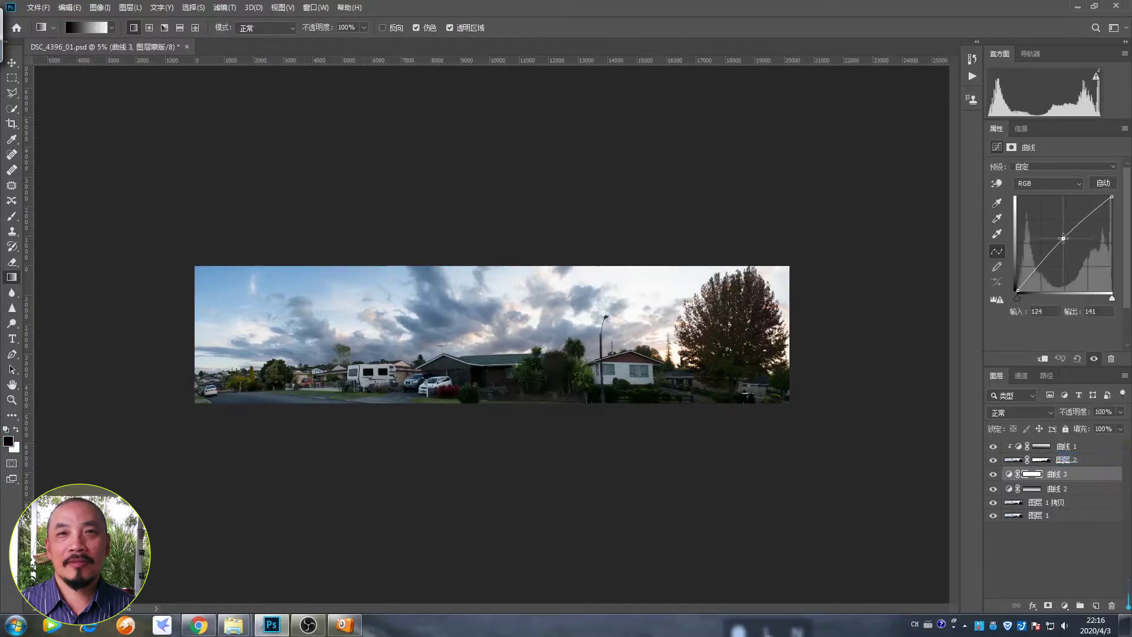
click(1025, 475)
key(ctrl+i)
key(b)
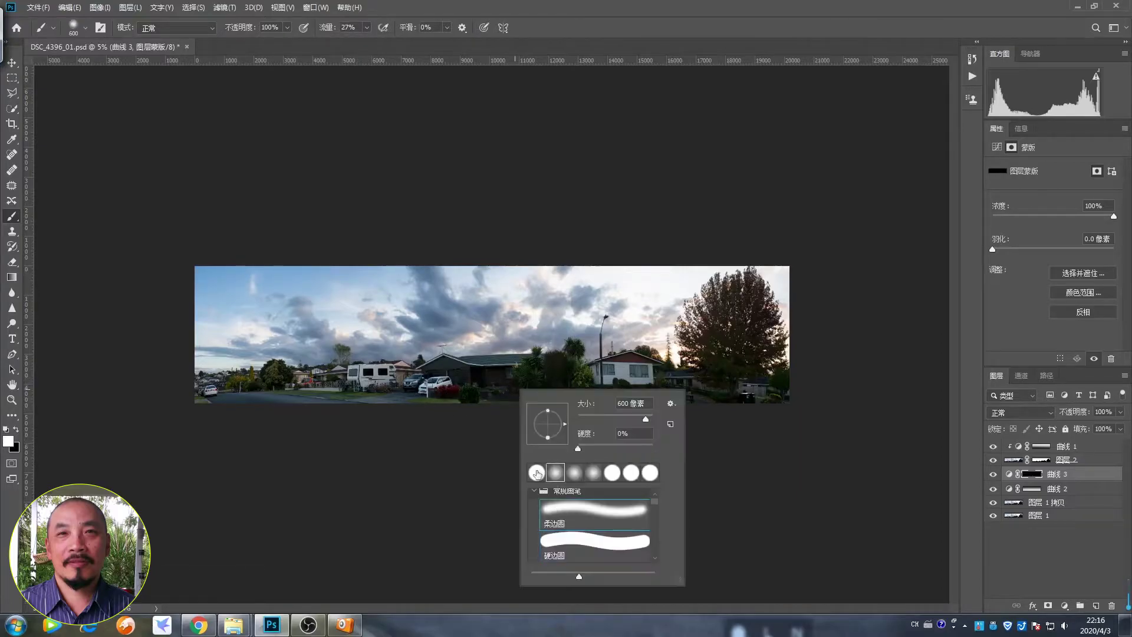
click(366, 27)
drag(389, 42, 358, 42)
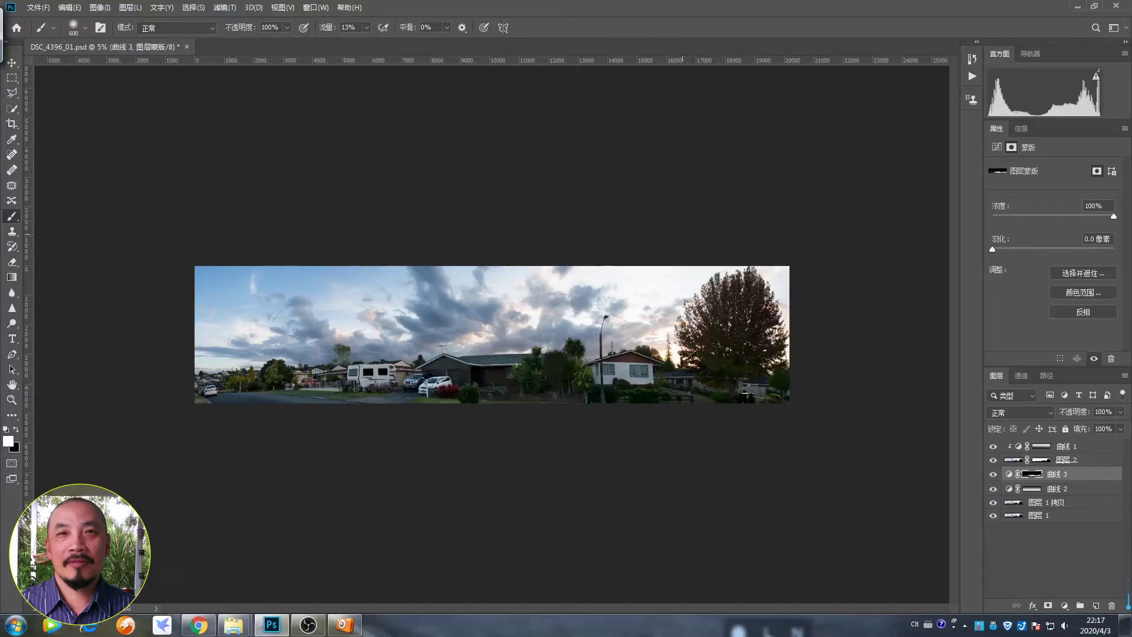
Add a Curves 4 layer clipped to the sky and pull its curve down to darken
click(1062, 460)
click(1064, 605)
drag(1073, 236, 1072, 246)
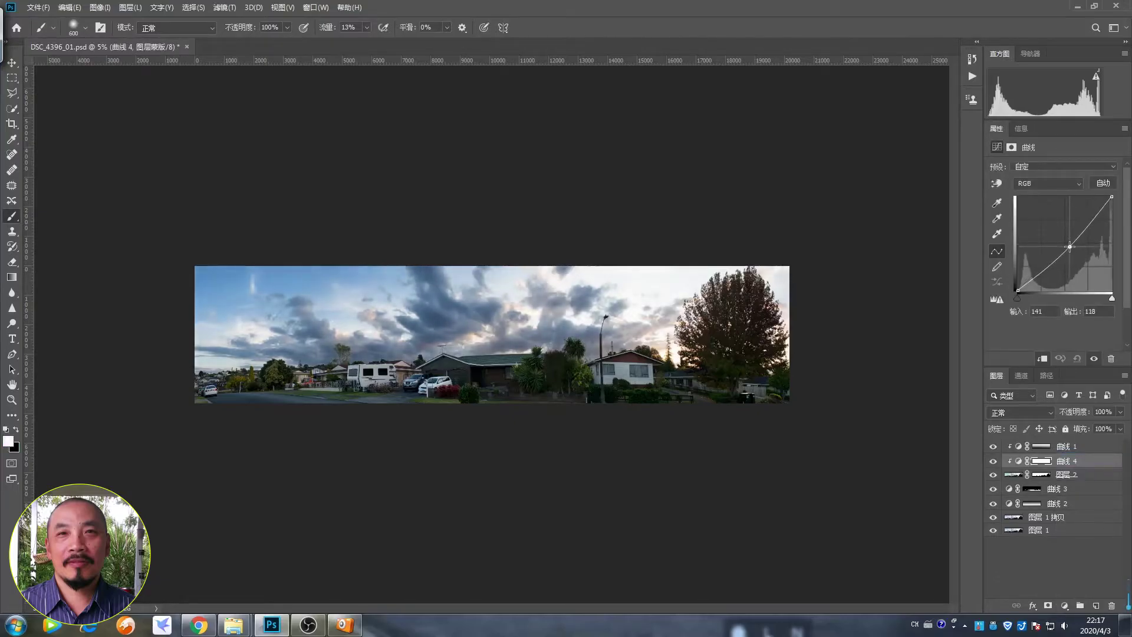
click(1043, 461)
key(g)
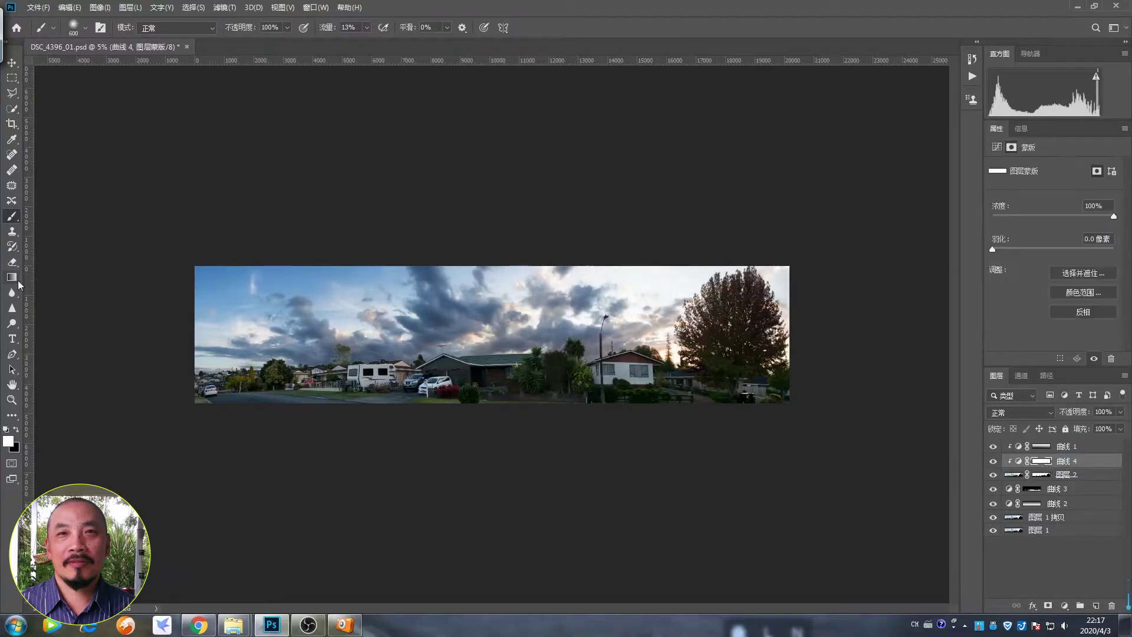
Add a clipped Curves 5 layer on the sky, pulling its curve down slightly
click(1065, 475)
click(1065, 606)
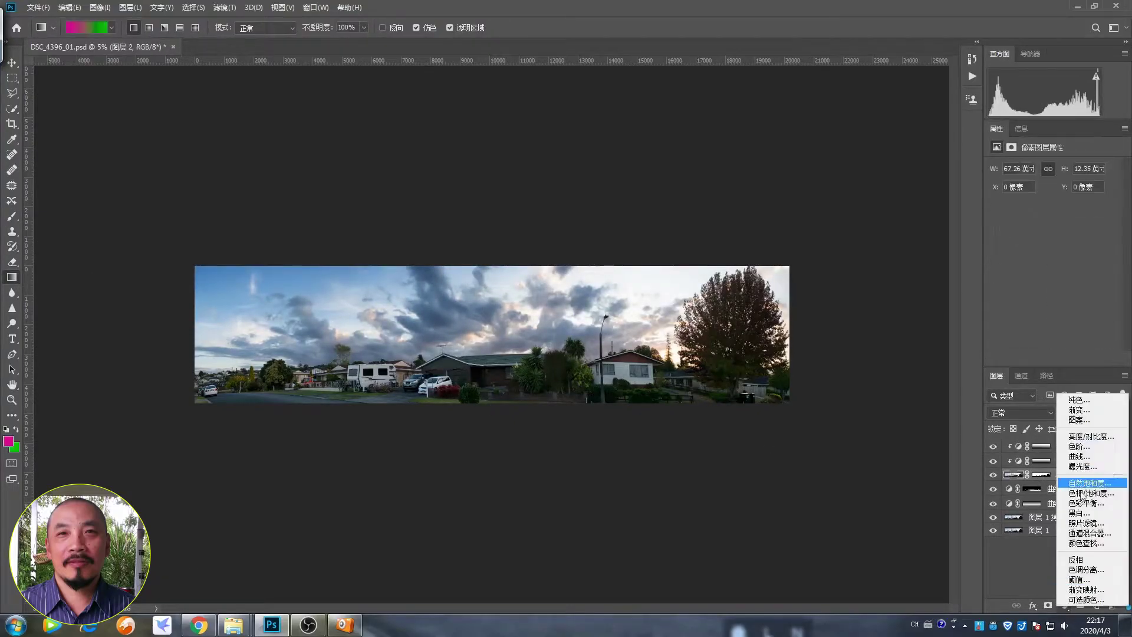
click(1055, 471)
drag(1069, 238, 1068, 245)
key(ctrl+0)
scroll(423, 357, up, 10)
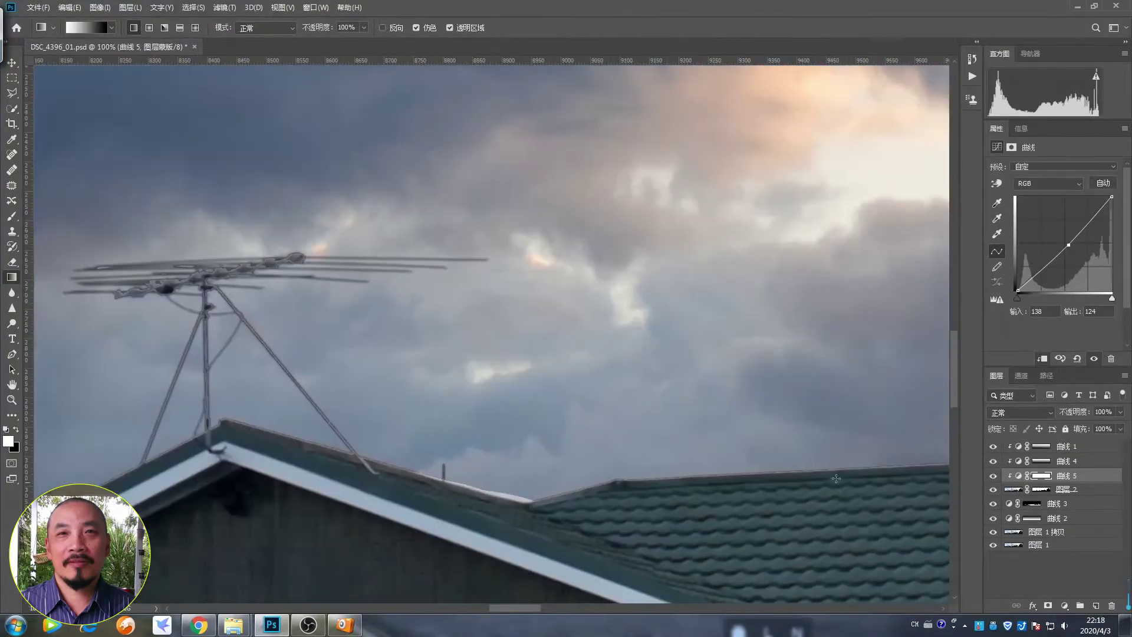
Paint Layer 2's mask along the rooftops and antenna with a 25% flow brush
click(1042, 489)
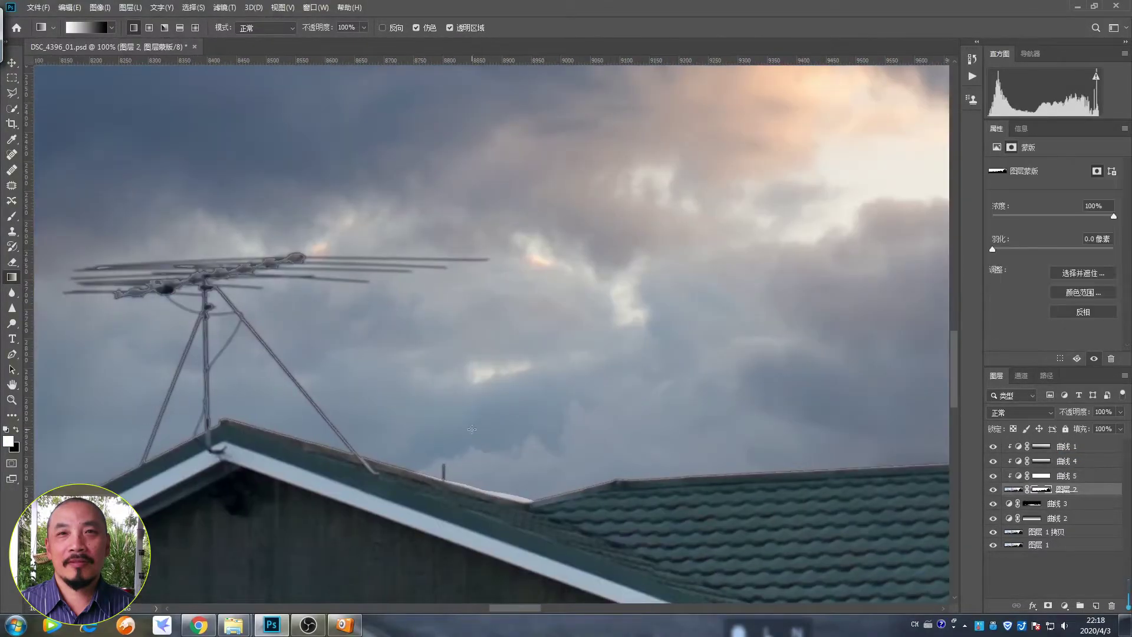
key(b)
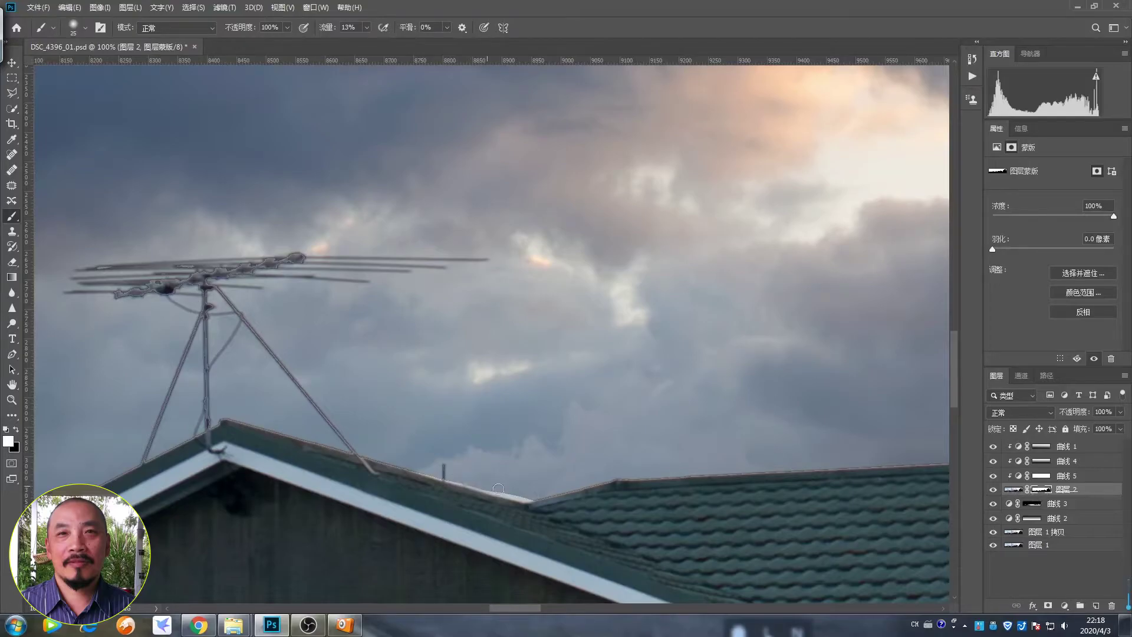
drag(366, 28, 370, 44)
drag(531, 494, 781, 503)
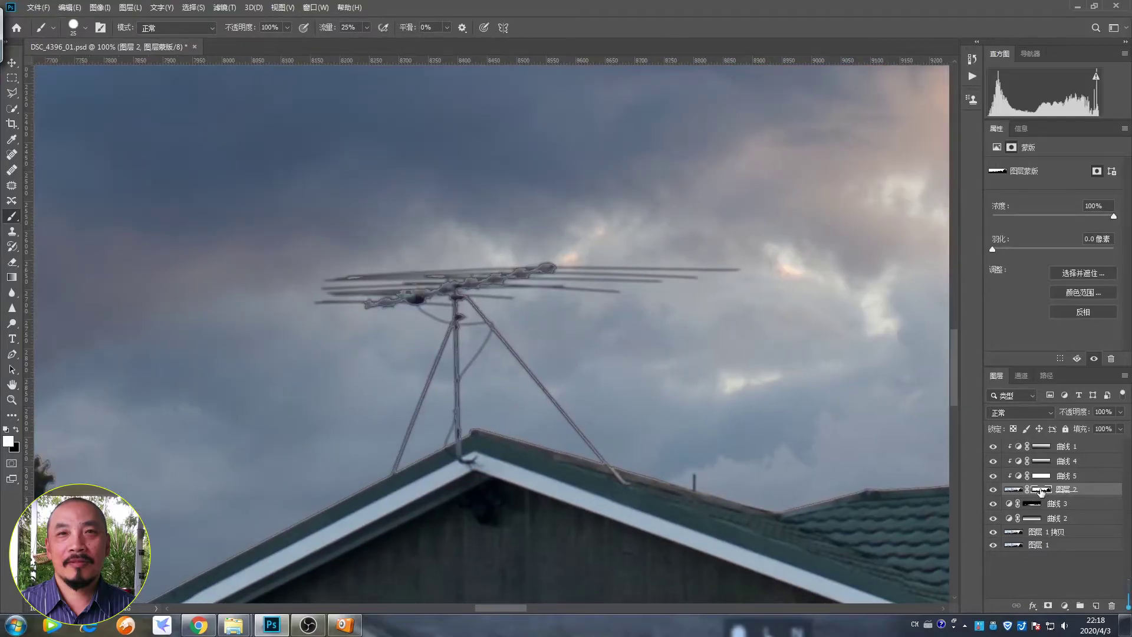
drag(177, 489, 673, 488)
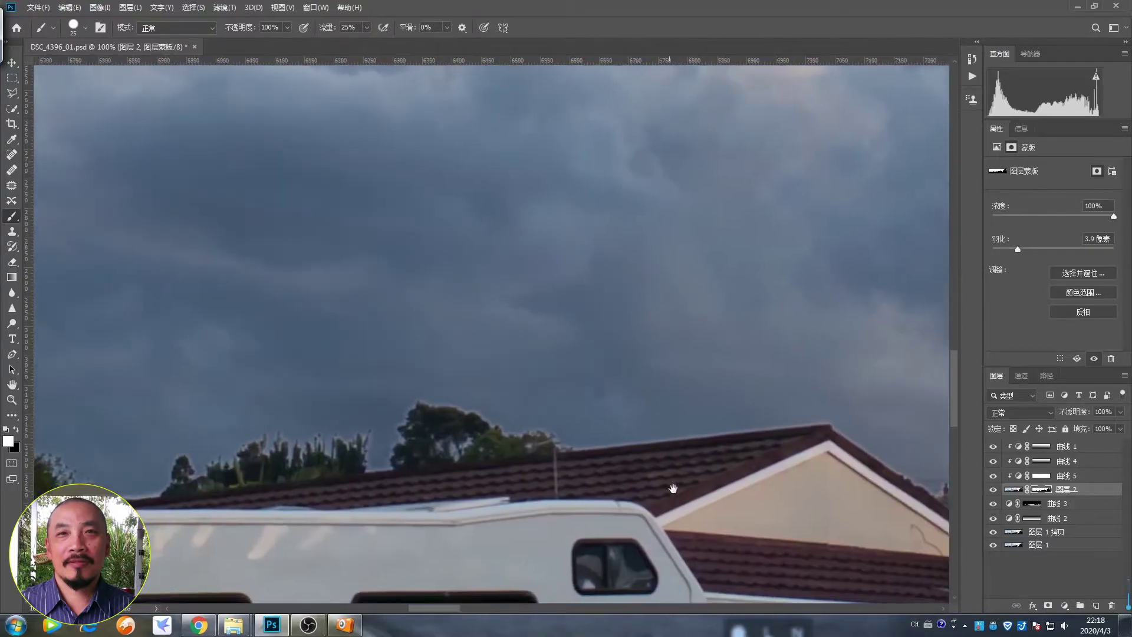
drag(200, 342, 613, 339)
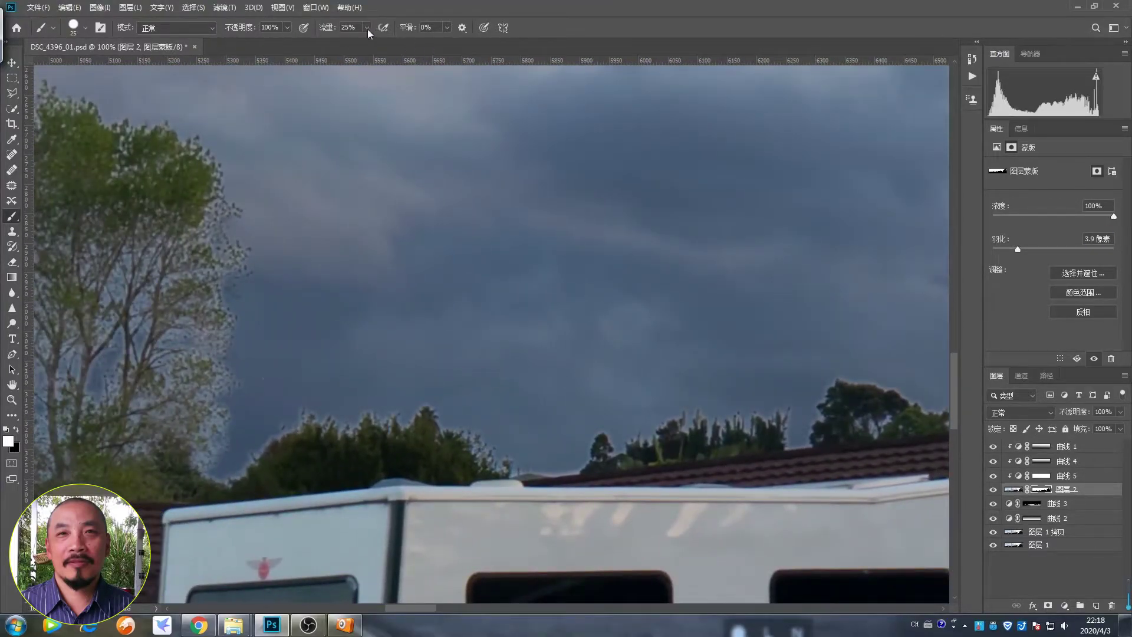
Paint the mask over the left tree, treeline and roof edge at 6% flow
click(367, 27)
drag(366, 52, 353, 52)
mouse_move(112, 383)
mouse_down()
mouse_move(189, 336)
mouse_move(216, 426)
mouse_move(430, 412)
mouse_move(518, 471)
mouse_move(684, 420)
mouse_move(825, 404)
mouse_up()
drag(825, 403, 648, 404)
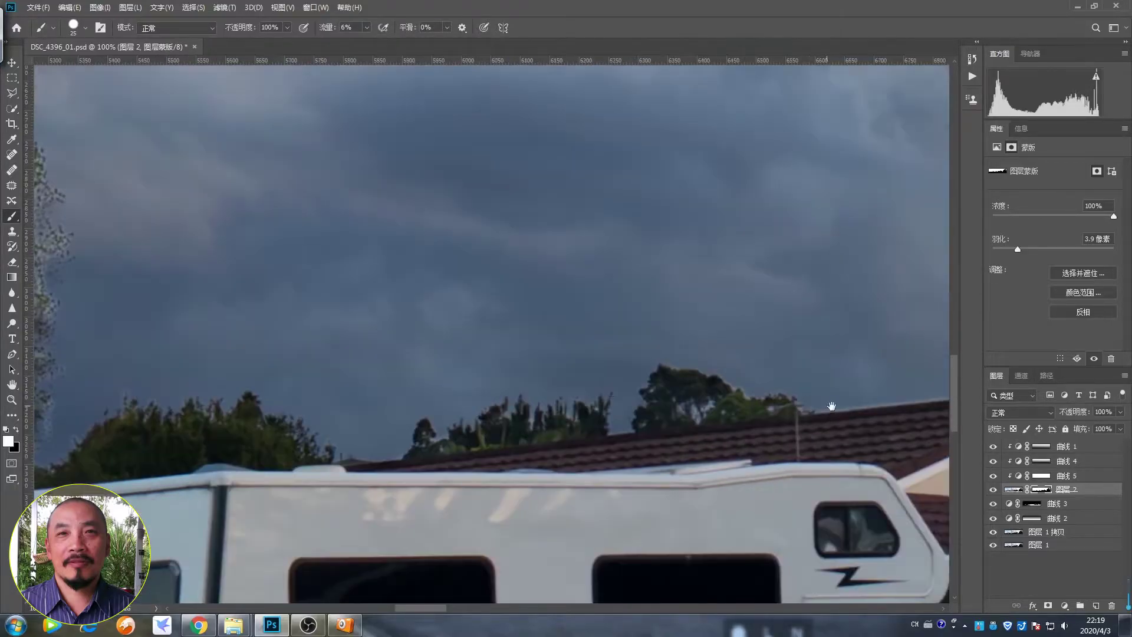
drag(831, 406, 700, 384)
drag(826, 371, 543, 391)
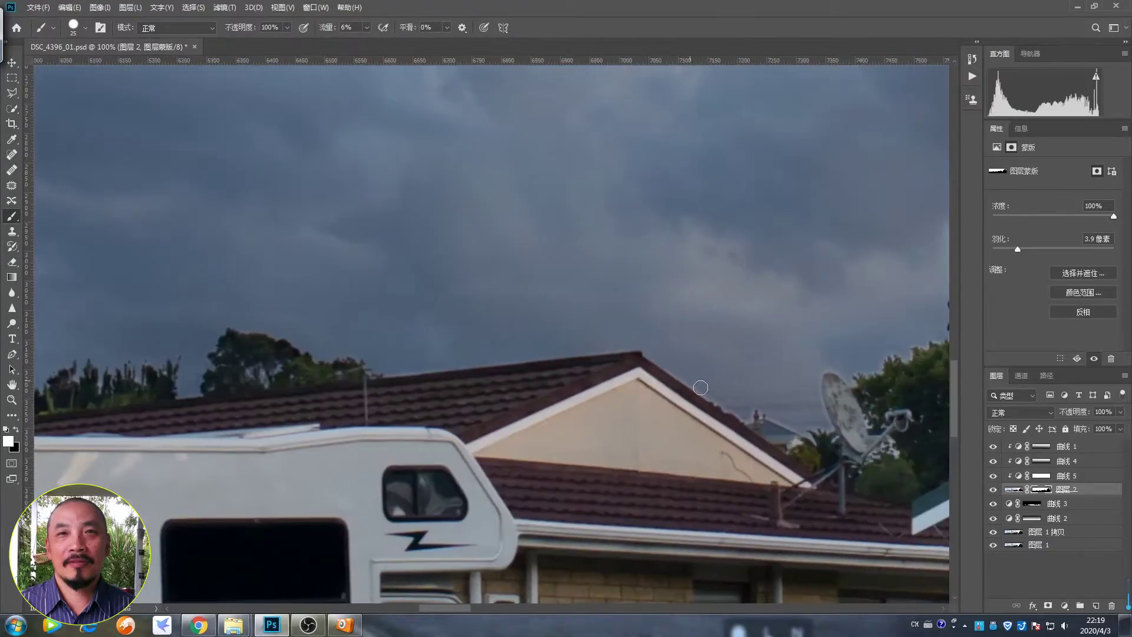
Try masking the tall tree with a 150 px brush, undo it, and set mask feather to 4.0 px
drag(128, 387, 506, 467)
drag(417, 412, 732, 450)
drag(266, 378, 633, 393)
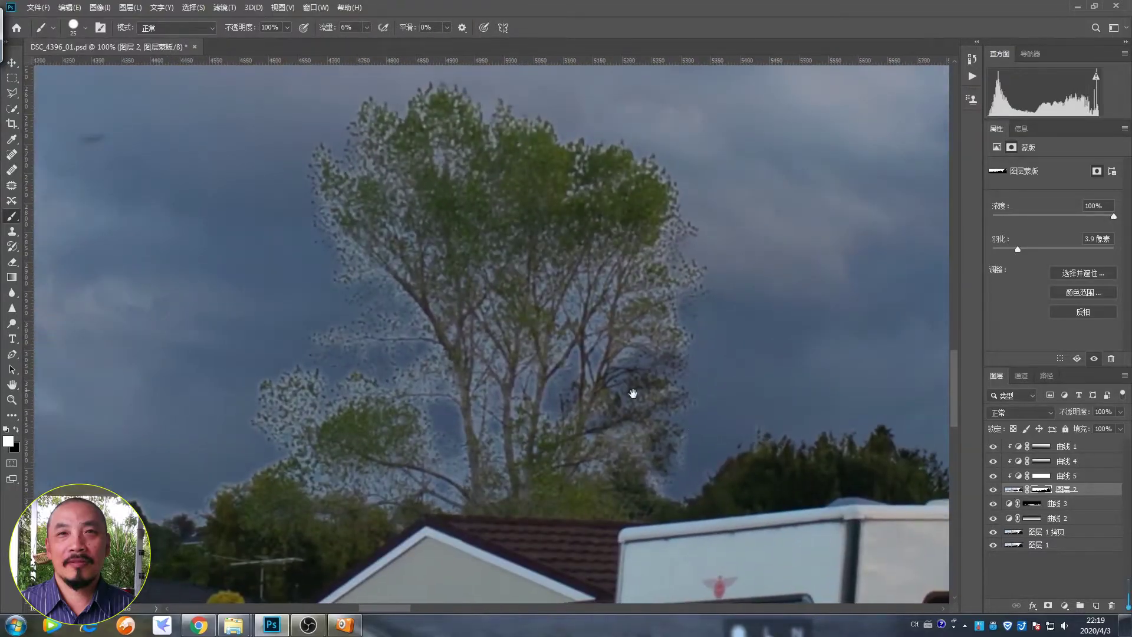
key(bracketright)
key(bracketright)
key(bracketright)
drag(323, 139, 644, 337)
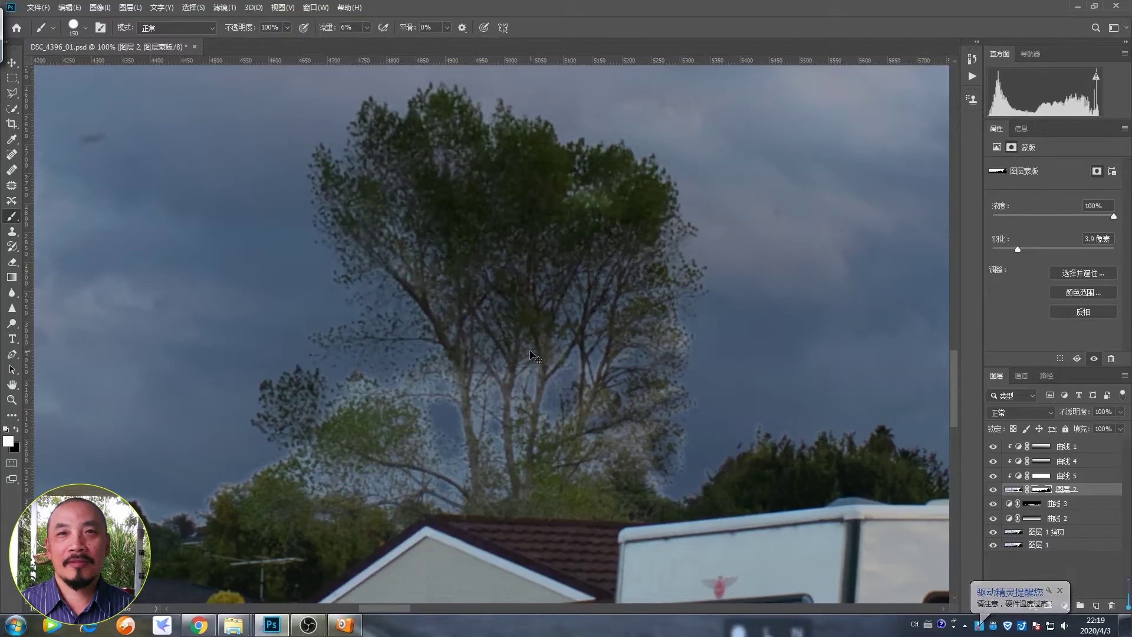
key(ctrl+z)
drag(542, 381, 450, 381)
drag(1018, 249, 1014, 250)
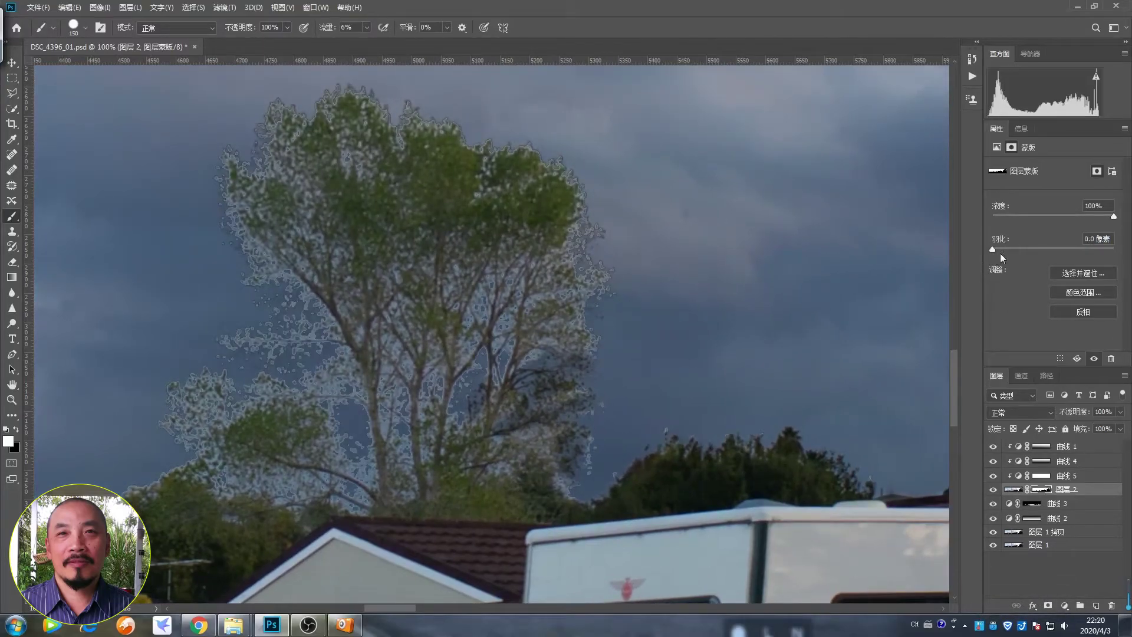
Shrink the brush to 70 px and pan toward the houses and pine tree
key(bracketleft)
key(bracketleft)
key(bracketleft)
drag(124, 502, 549, 435)
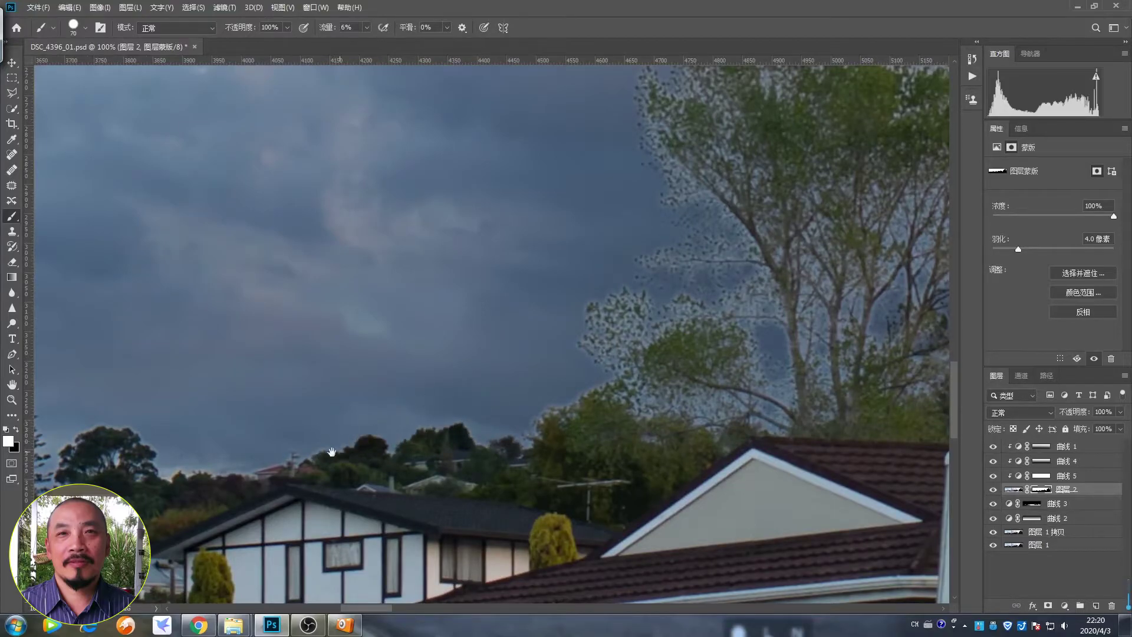
drag(152, 417, 505, 417)
scroll(853, 415, left, 5)
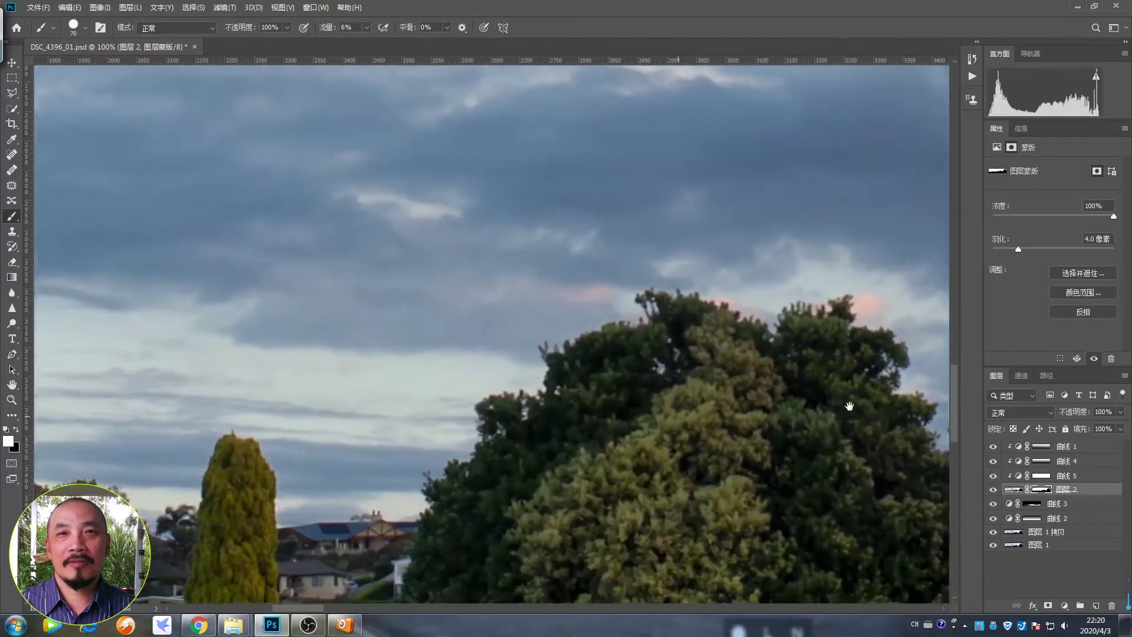
scroll(853, 415, left, 5)
scroll(854, 415, left, 5)
scroll(181, 490, down, 3)
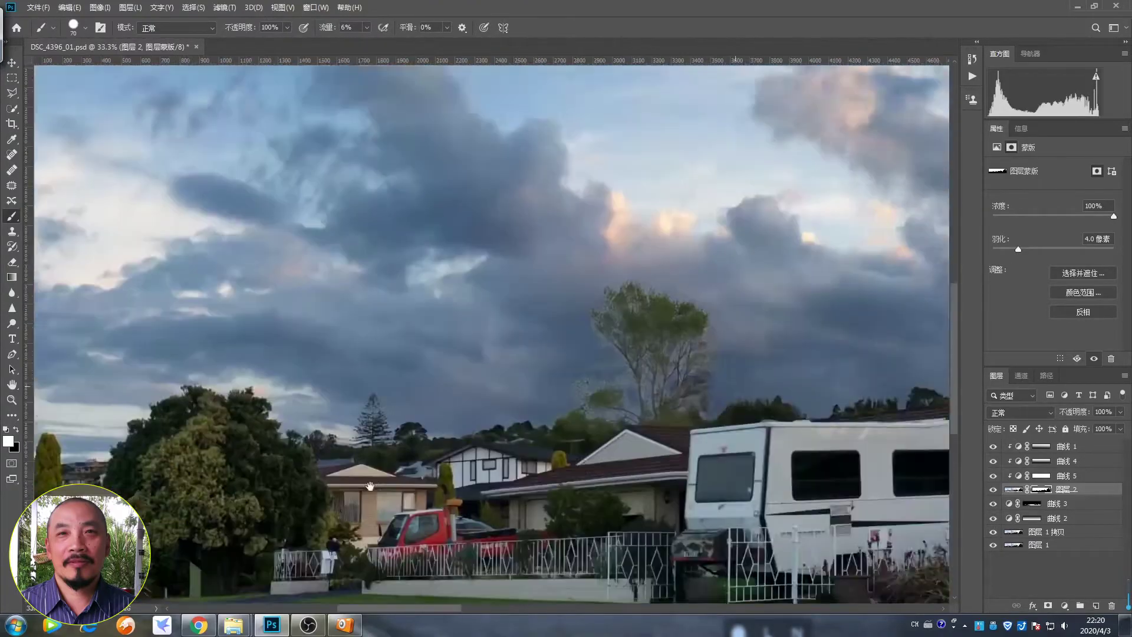
Lightly paint the mask around the caravan and tall tree, then switch to a black soft round brush
drag(369, 485, 240, 486)
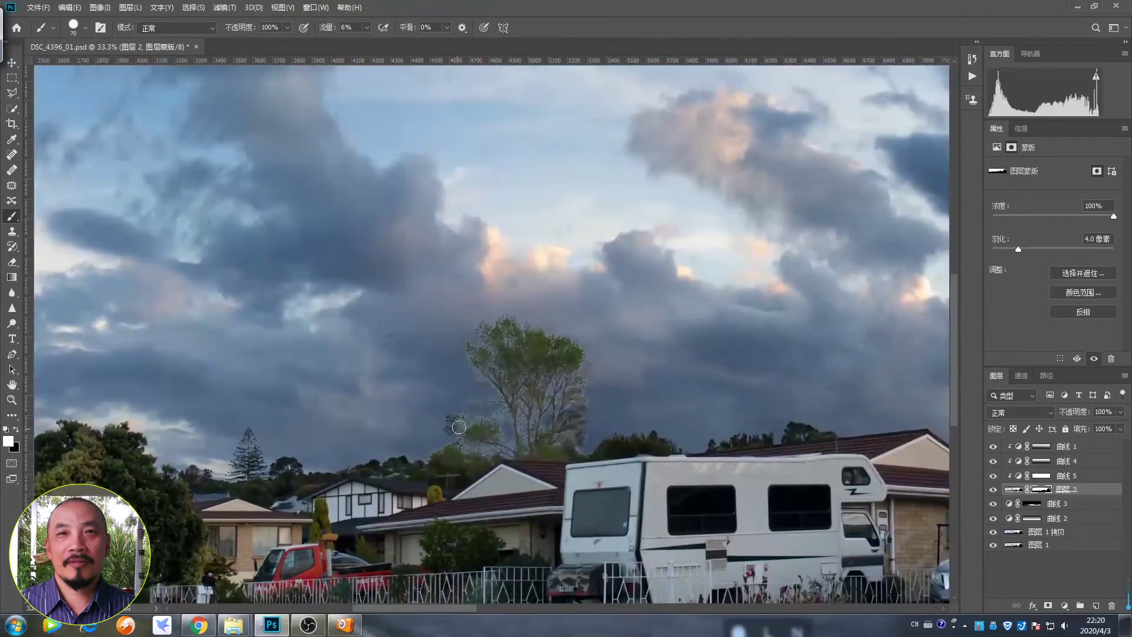
mouse_move(454, 425)
mouse_down()
mouse_move(500, 430)
mouse_move(493, 451)
mouse_move(586, 454)
mouse_up()
key(x)
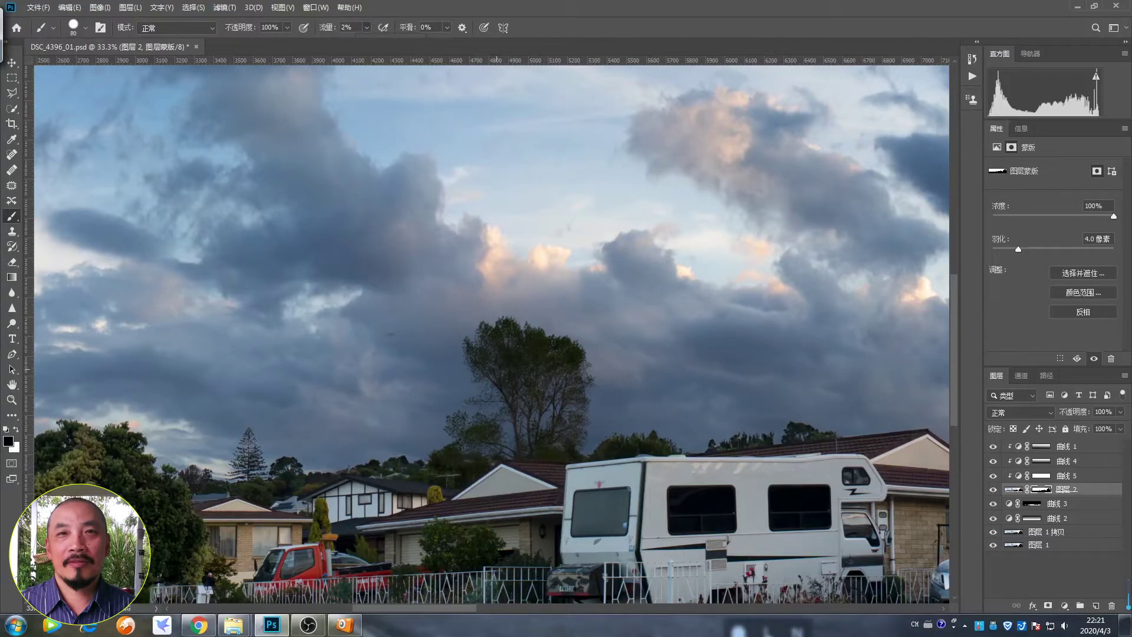
right_click(608, 450)
double_click(662, 534)
Zoom out until the whole stitched panorama fits in the window
scroll(493, 349, down, 2)
scroll(493, 349, down, 2)
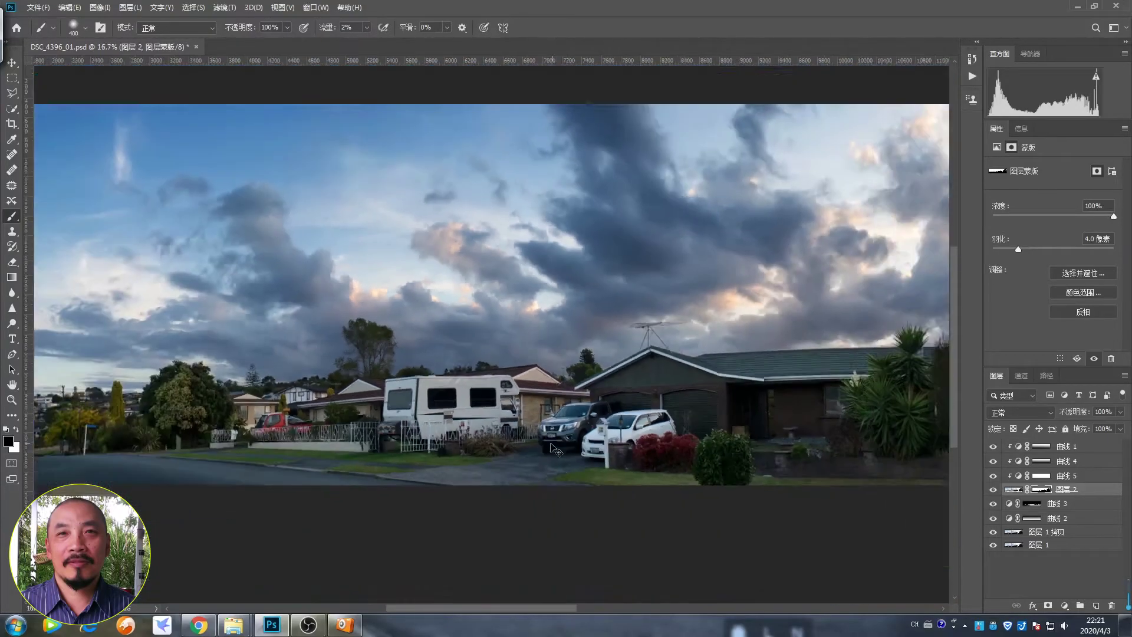
scroll(493, 349, down, 1)
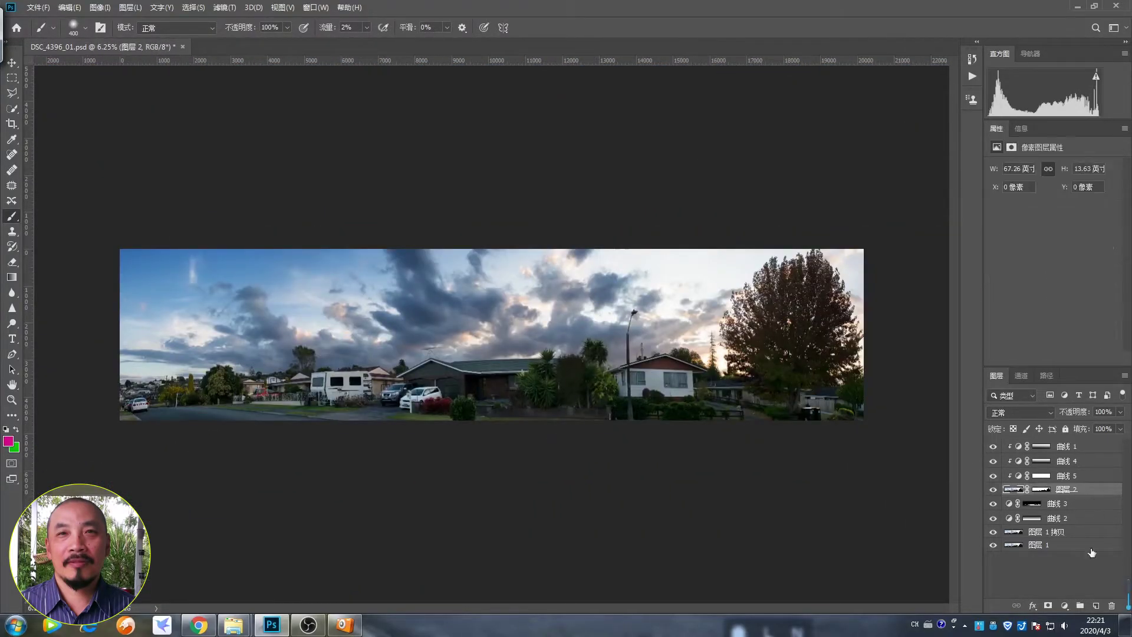
Darken the sky with a pulled-down Curves layer whose gradient mask fades toward the left
drag(1069, 239, 1069, 250)
click(1039, 490)
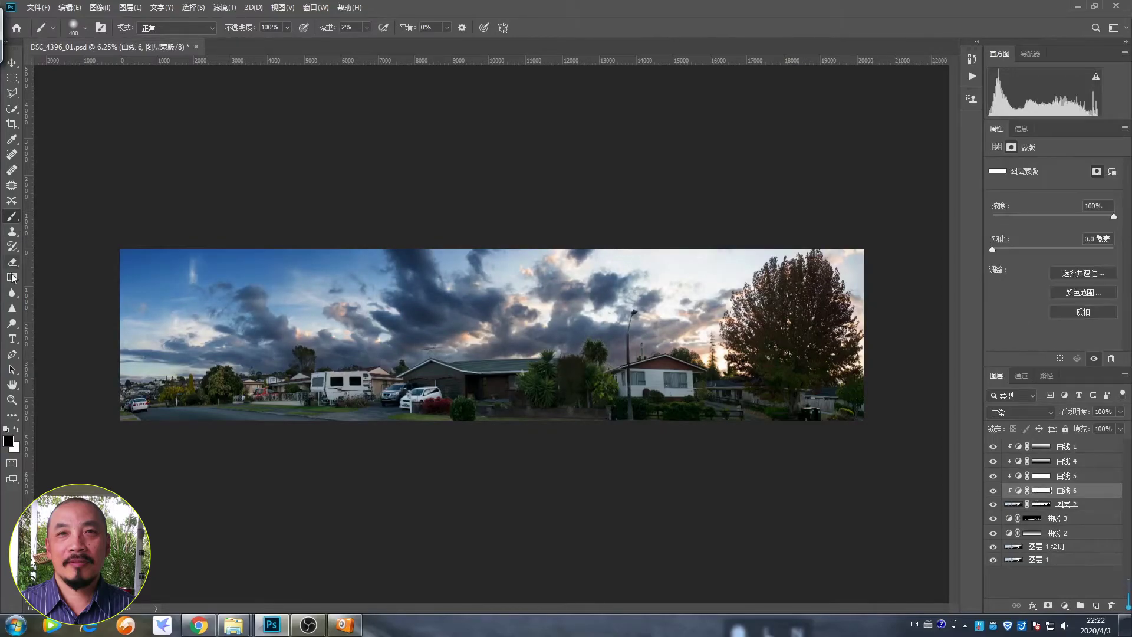
key(g)
drag(248, 326, 472, 326)
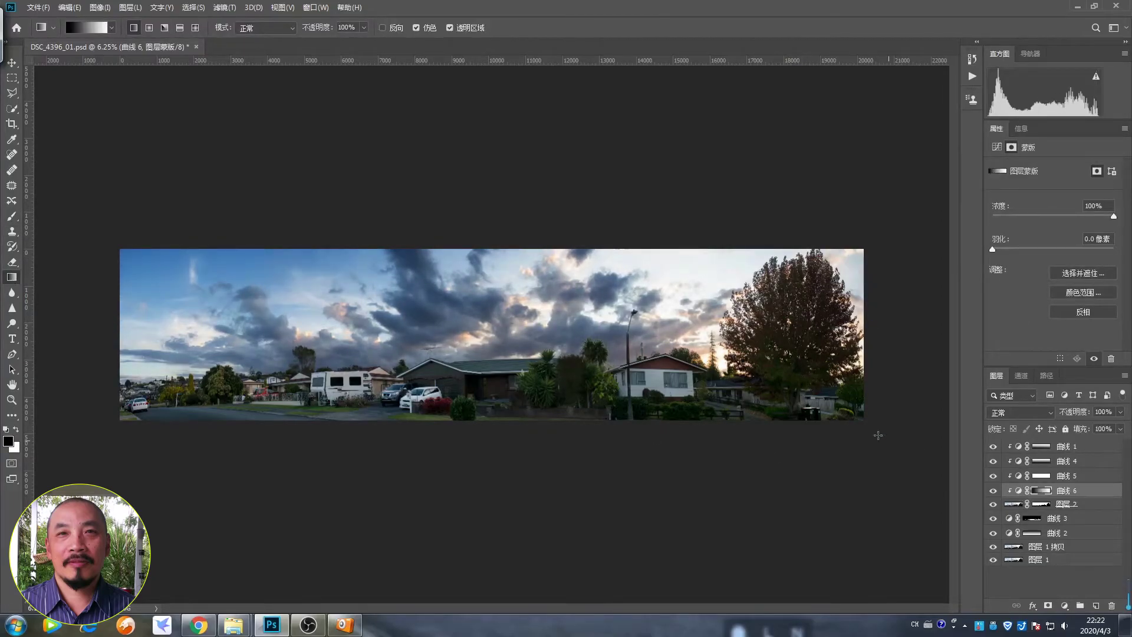
key(b)
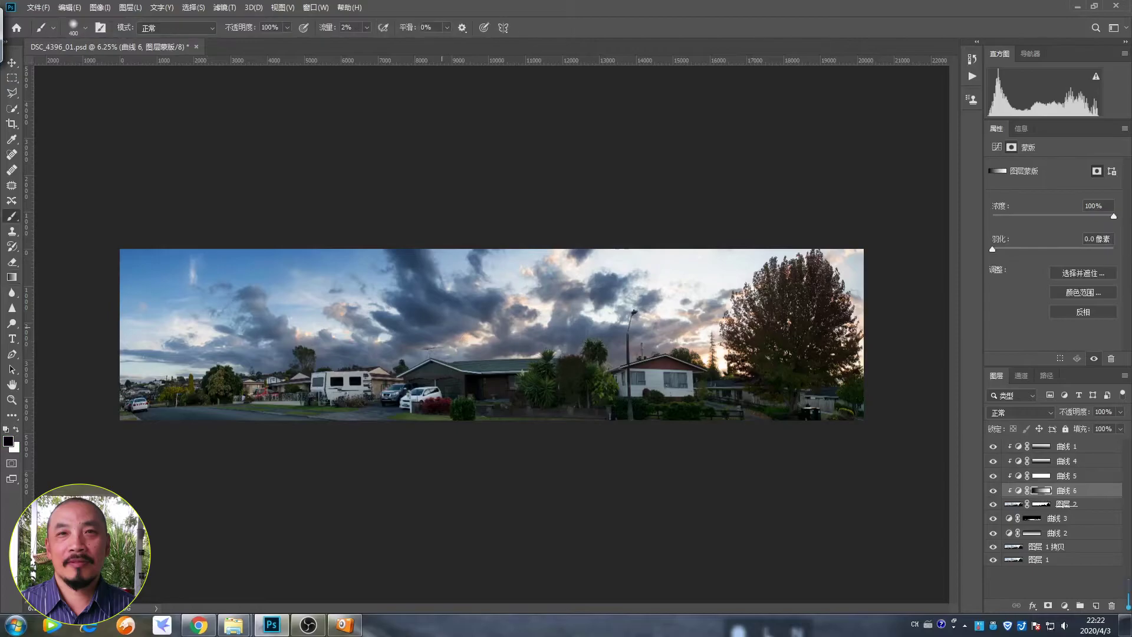
Add a Color Balance layer with midtones blue +3 and magenta -2
click(1064, 605)
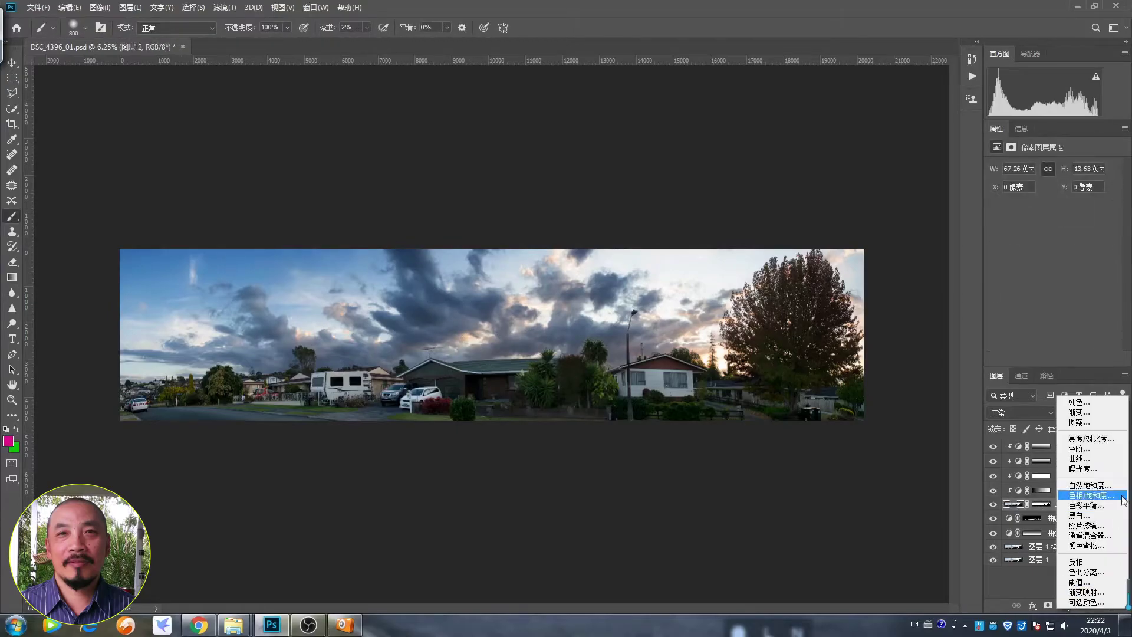
click(1086, 499)
click(1056, 168)
click(1076, 197)
text(3)
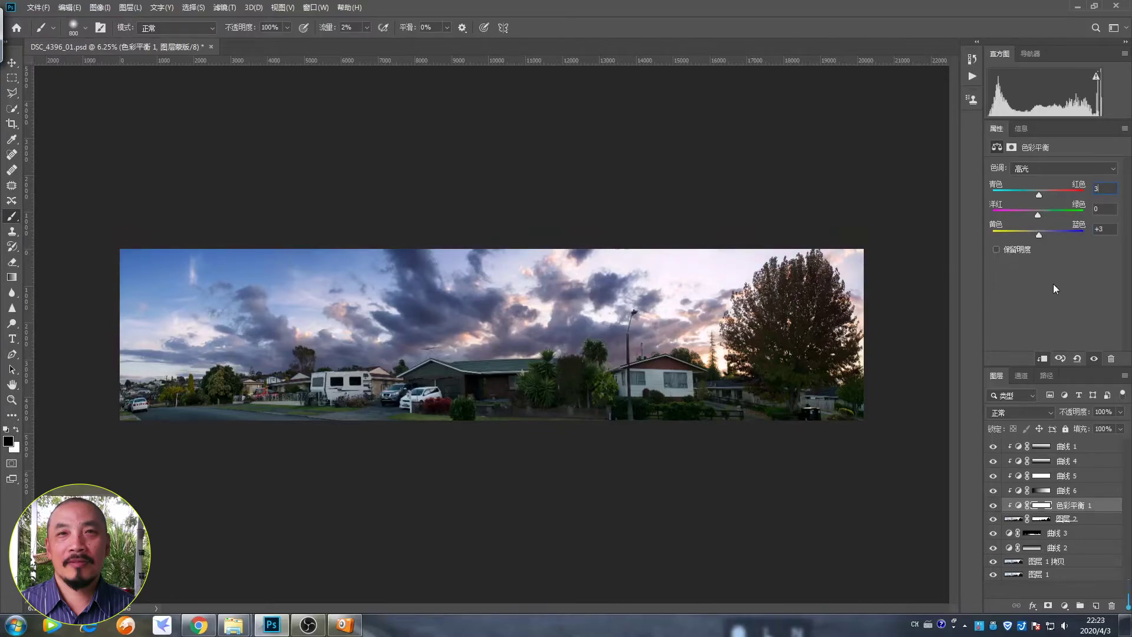
click(1062, 169)
click(1103, 229)
text(3)
click(1102, 209)
text(-2)
key(Tab)
Add a second Curves layer with a gradient mask, with brush flow at full strength
click(1064, 606)
click(1081, 469)
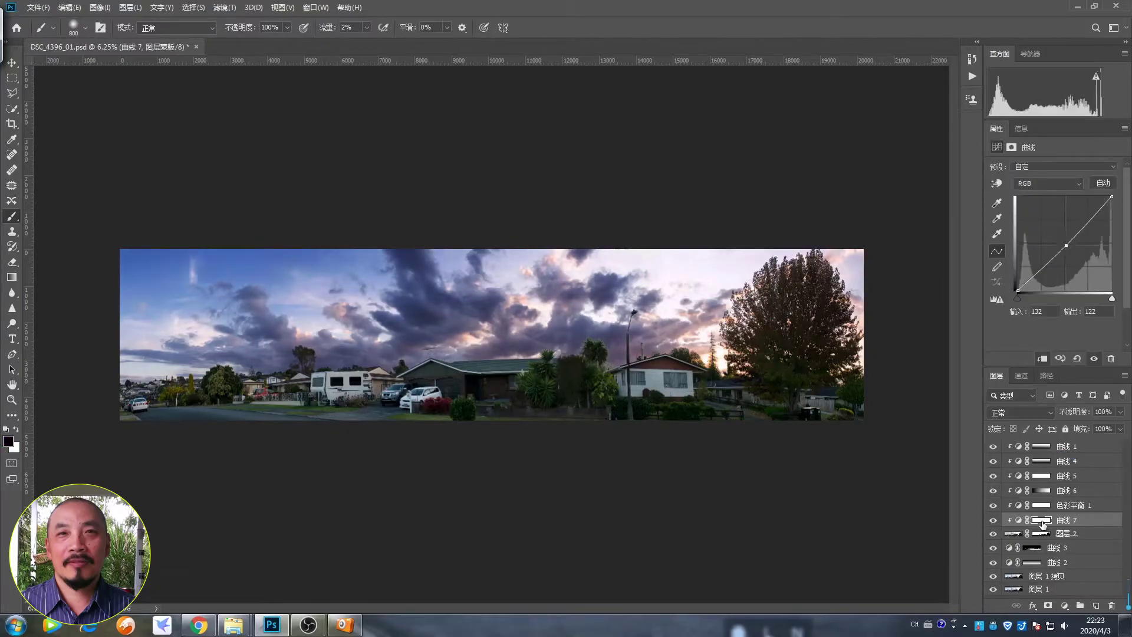
click(12, 277)
click(1041, 520)
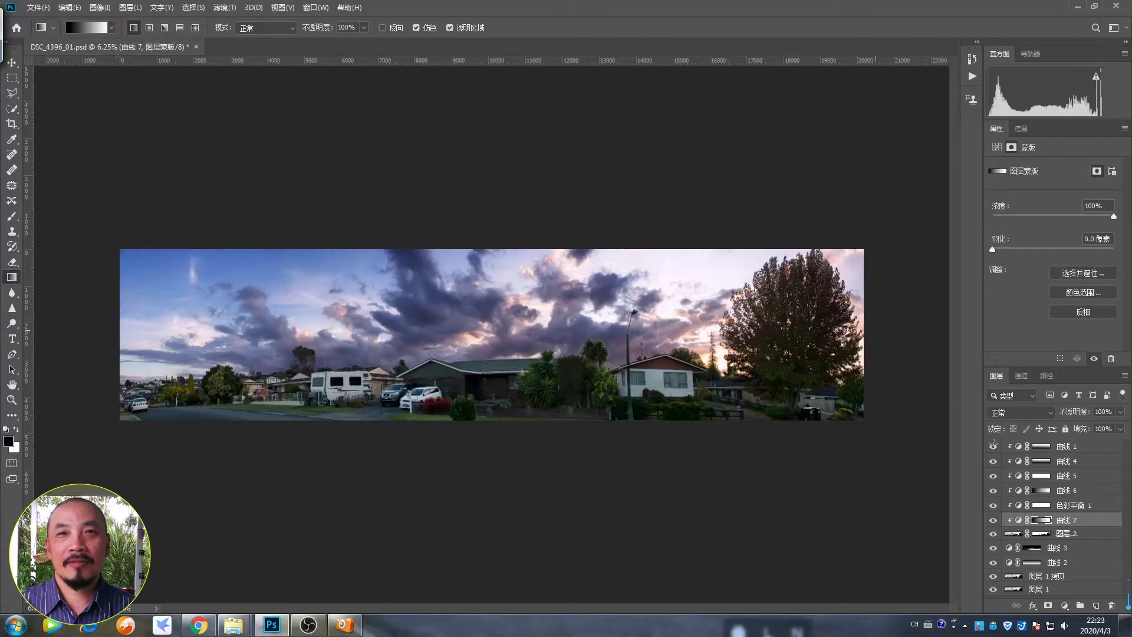
key(b)
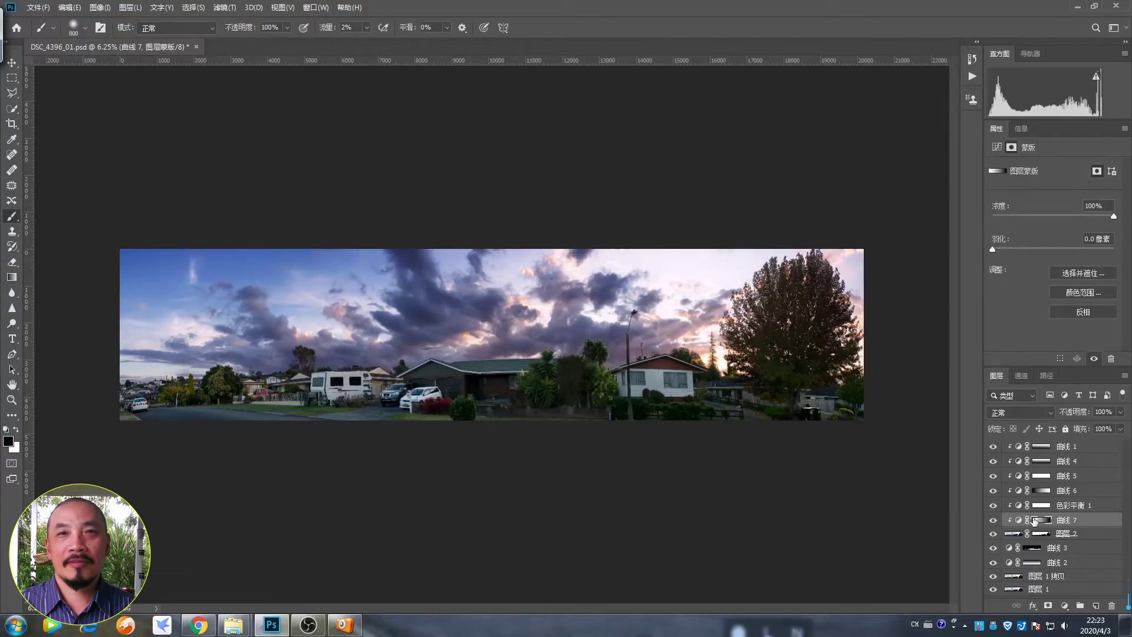
key(shift+0)
click(1043, 490)
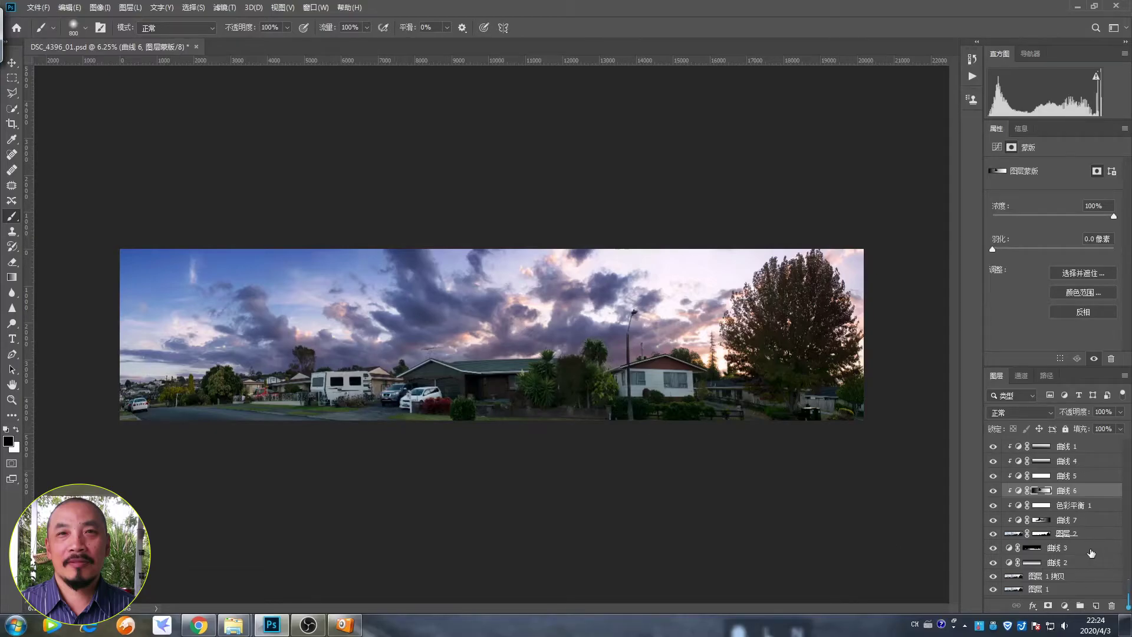
Add a raised Curves layer over the street with an inverted mask, painting white at 50% flow
click(1056, 576)
click(1064, 606)
click(1091, 458)
drag(1065, 244, 1064, 236)
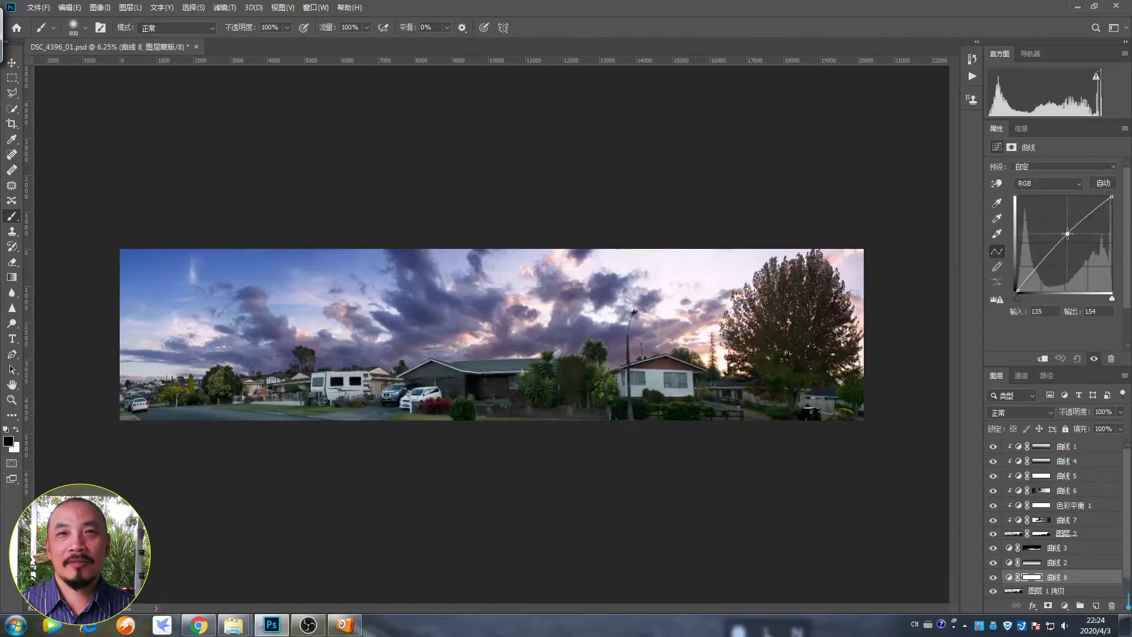
key(ctrl+i)
key(shift+5)
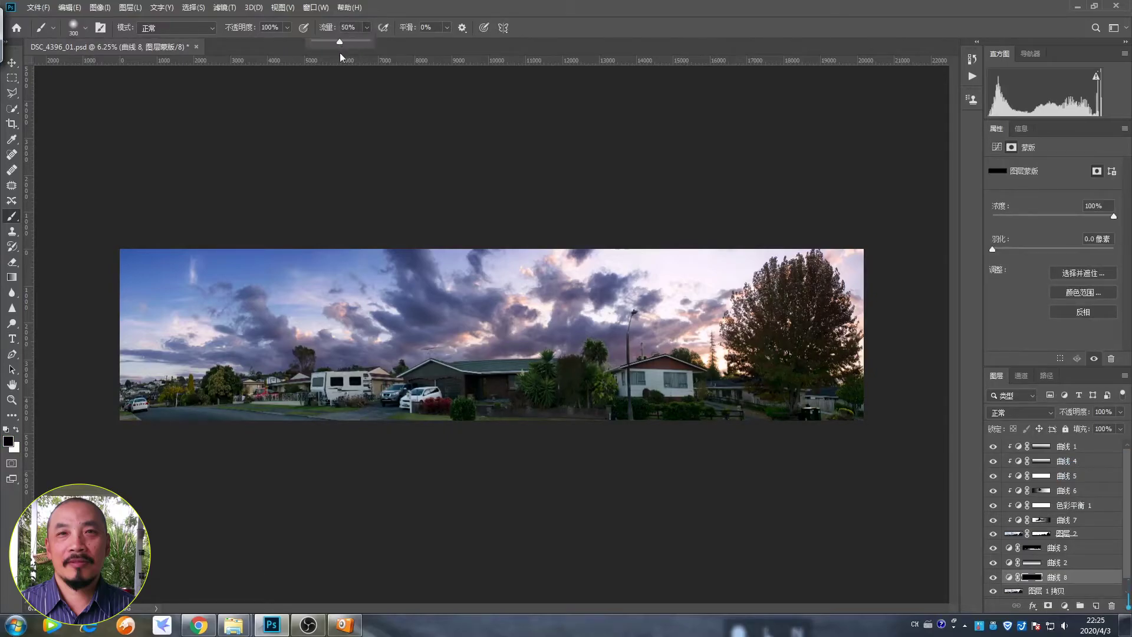
key(x)
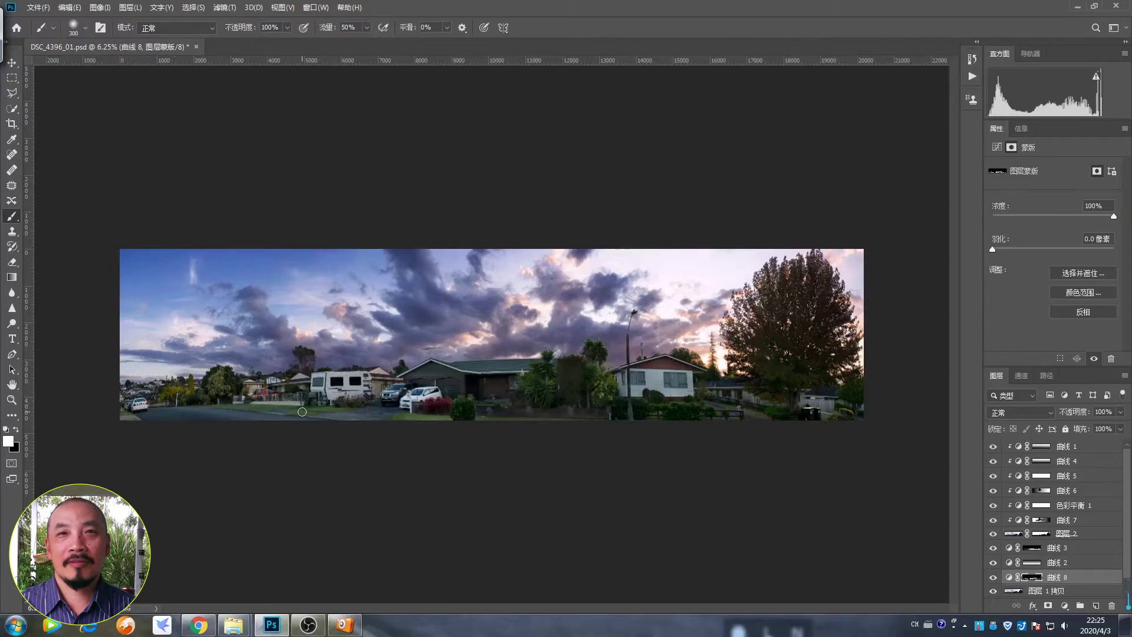
Paint the sky layer's mask at 15% flow to keep the sky off the trees near the roofline
scroll(590, 334, up, 2)
scroll(590, 334, up, 2)
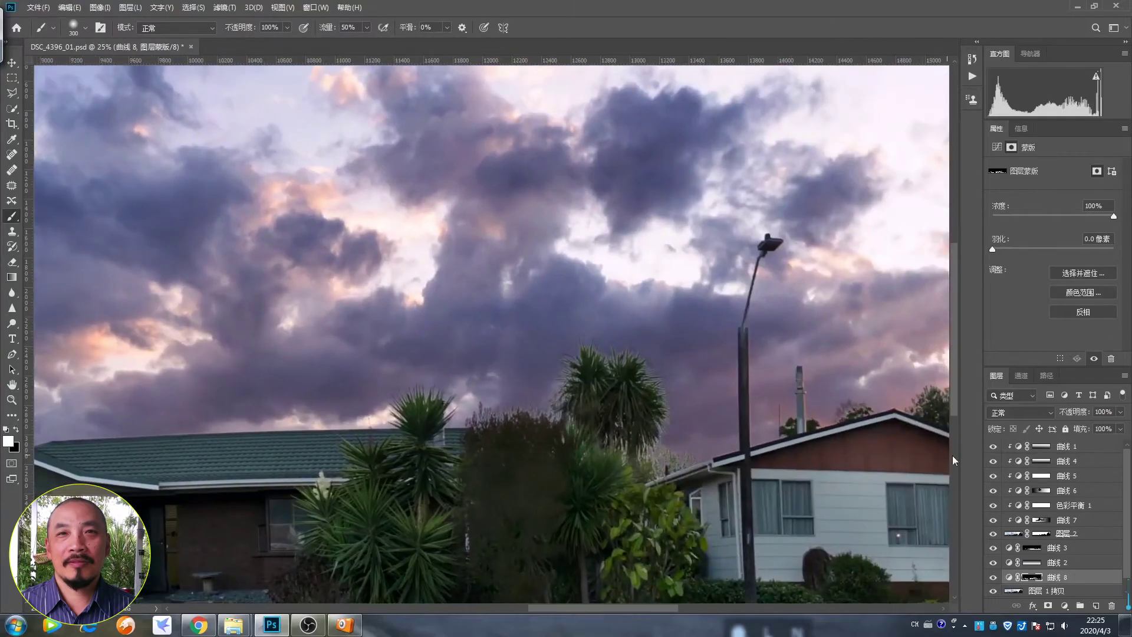
click(1047, 537)
key(shift+1)
key(shift+5)
mouse_move(613, 342)
mouse_down()
mouse_move(566, 384)
mouse_move(690, 454)
mouse_move(693, 426)
mouse_move(782, 409)
mouse_up()
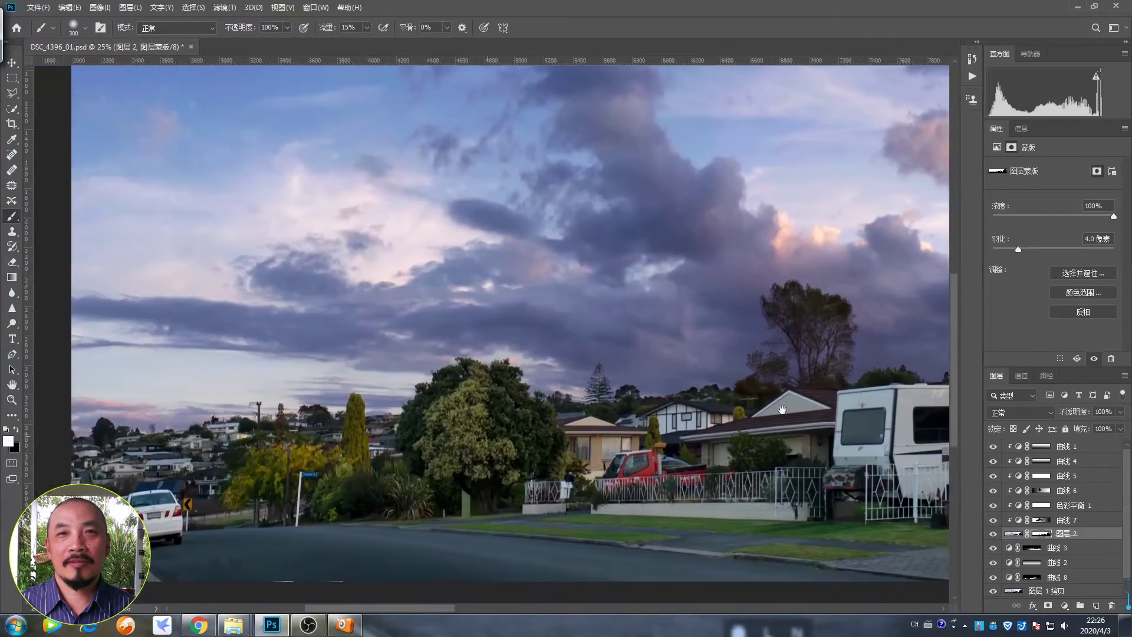
scroll(782, 409, down, 2)
scroll(708, 330, down, 2)
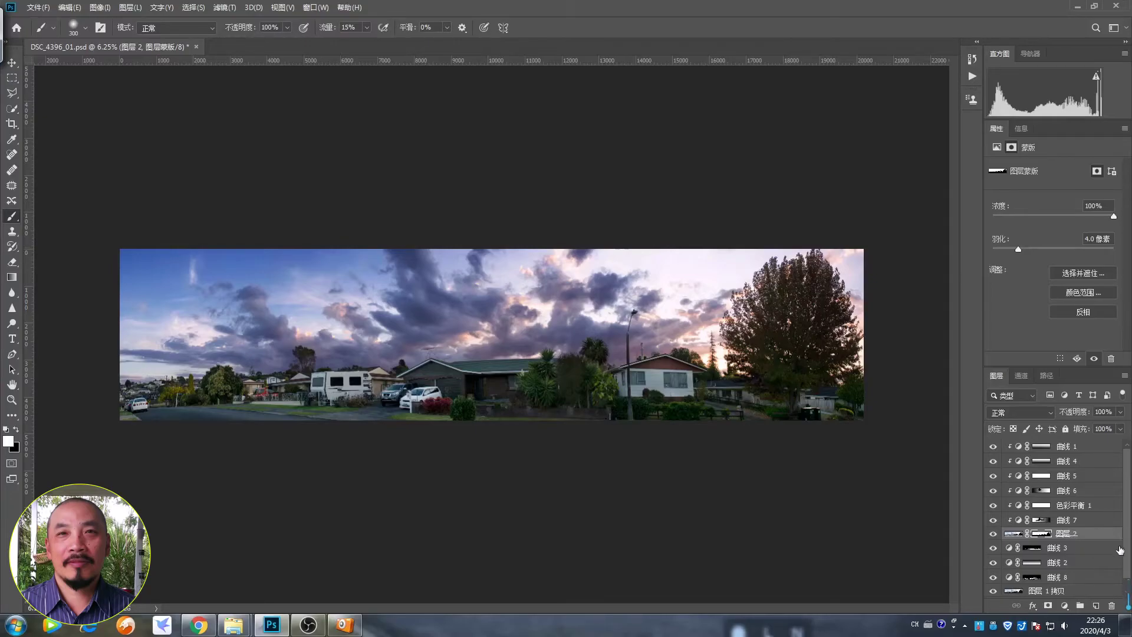
scroll(1122, 560, down, 1)
click(1102, 575)
Group all the layers and stamp a merged copy on top
shift+click(1061, 448)
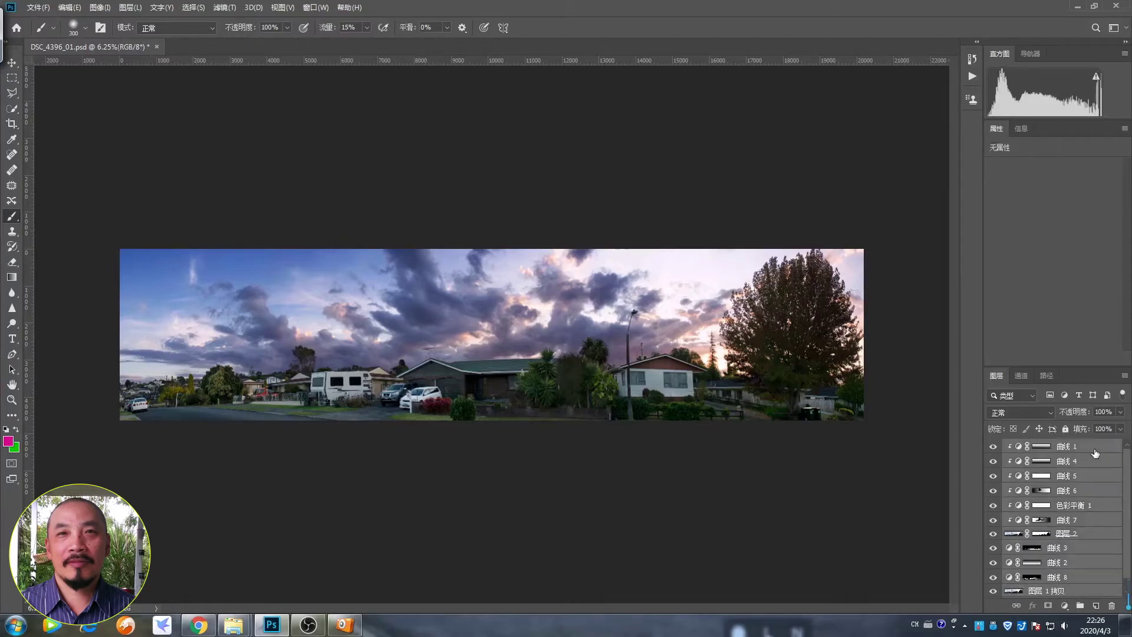
key(ctrl+g)
key(ctrl+alt+shift+e)
Apply a Camera Raw filter: highlights -50, contrast +15, shadows +17, whites -12, raised blacks and boosted vibrance
click(224, 7)
click(269, 88)
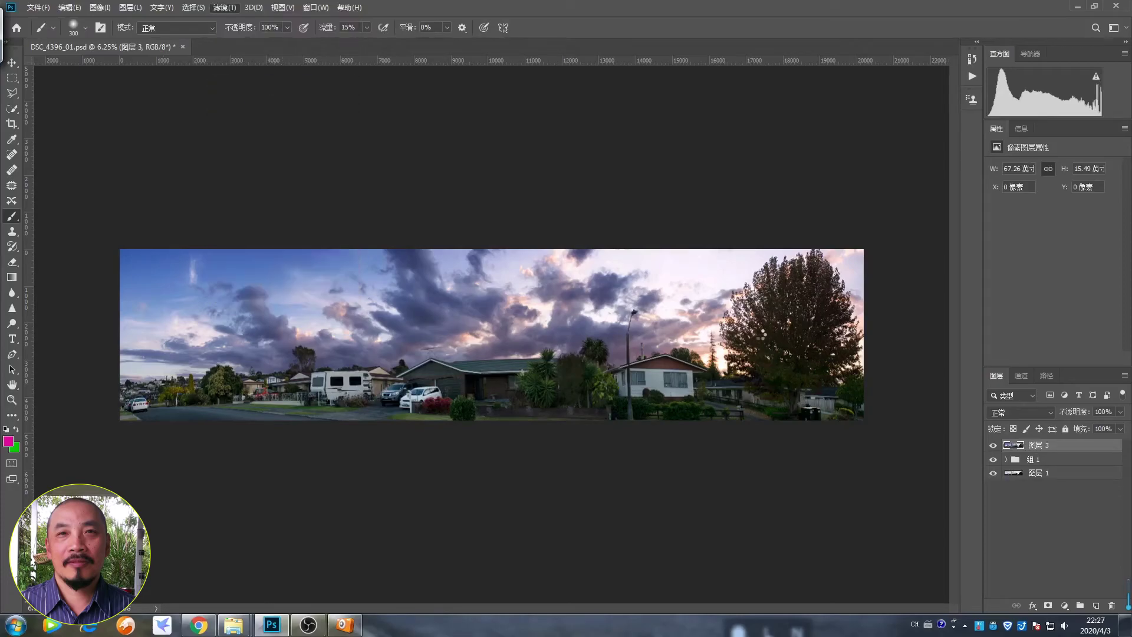
drag(933, 325, 897, 325)
drag(933, 380, 957, 380)
drag(933, 343, 945, 344)
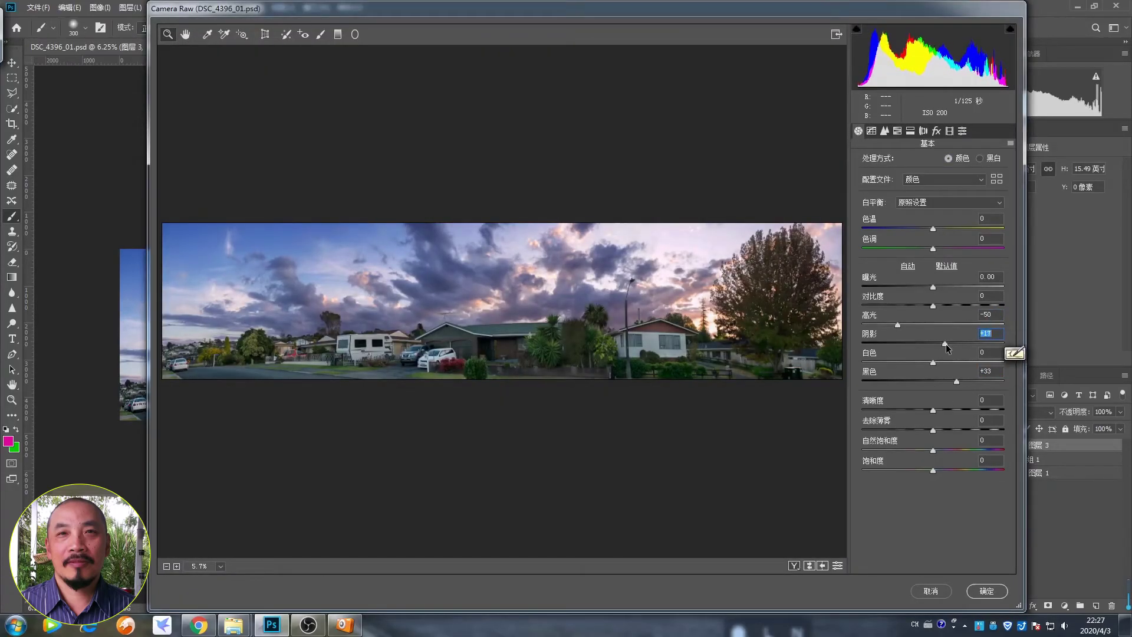
mouse_move(933, 306)
mouse_down()
mouse_move(943, 306)
mouse_move(895, 324)
mouse_up()
drag(933, 362, 925, 362)
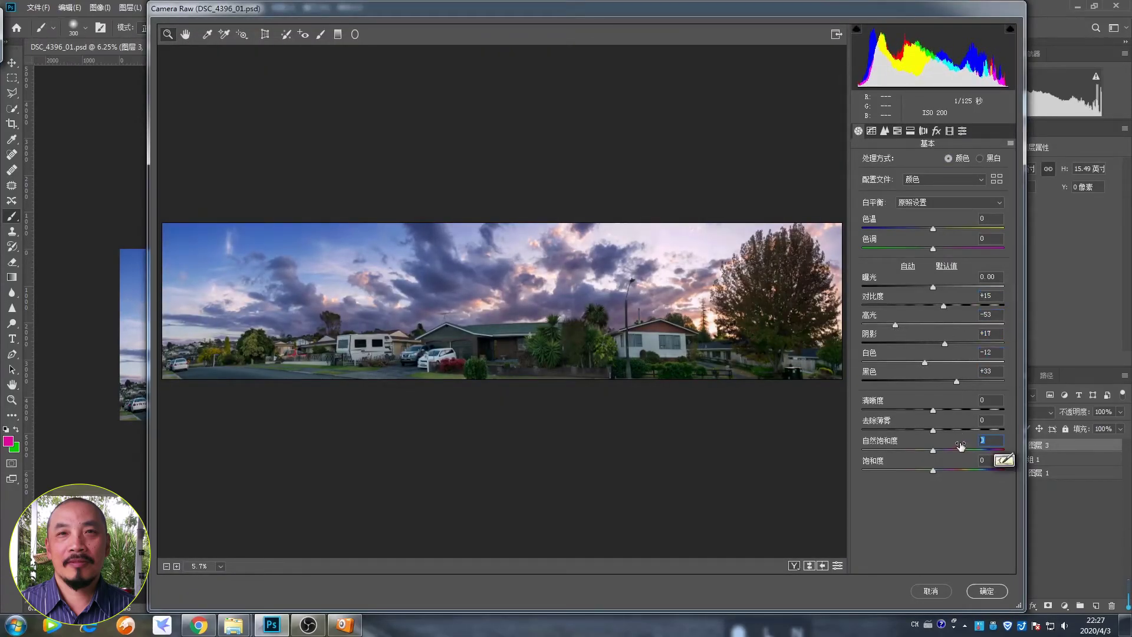
drag(961, 447, 984, 437)
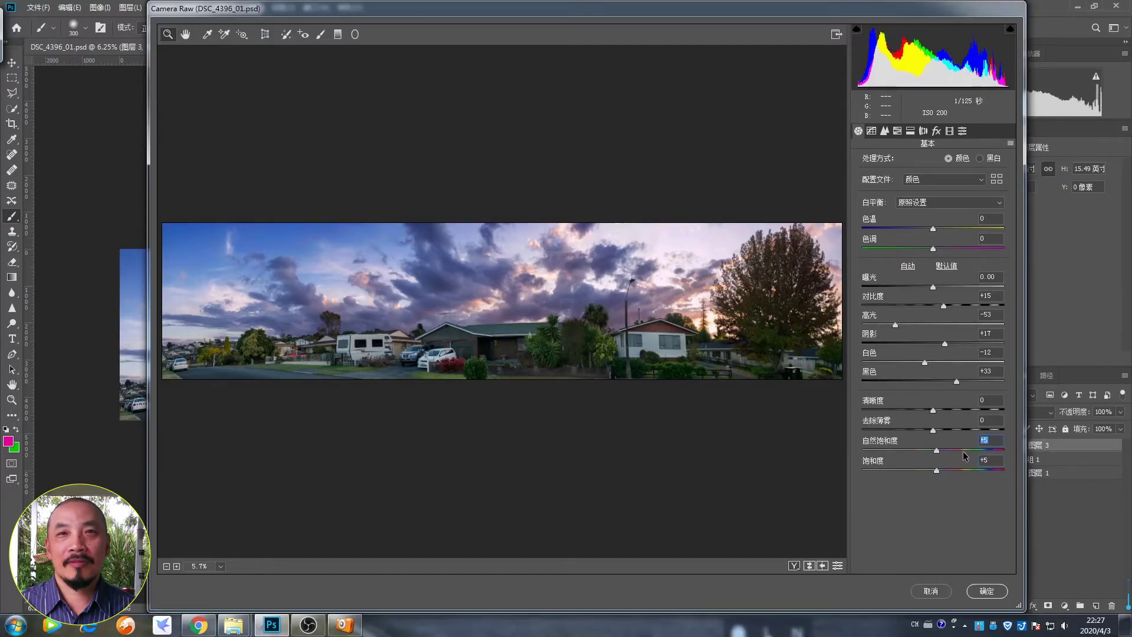
text(4)
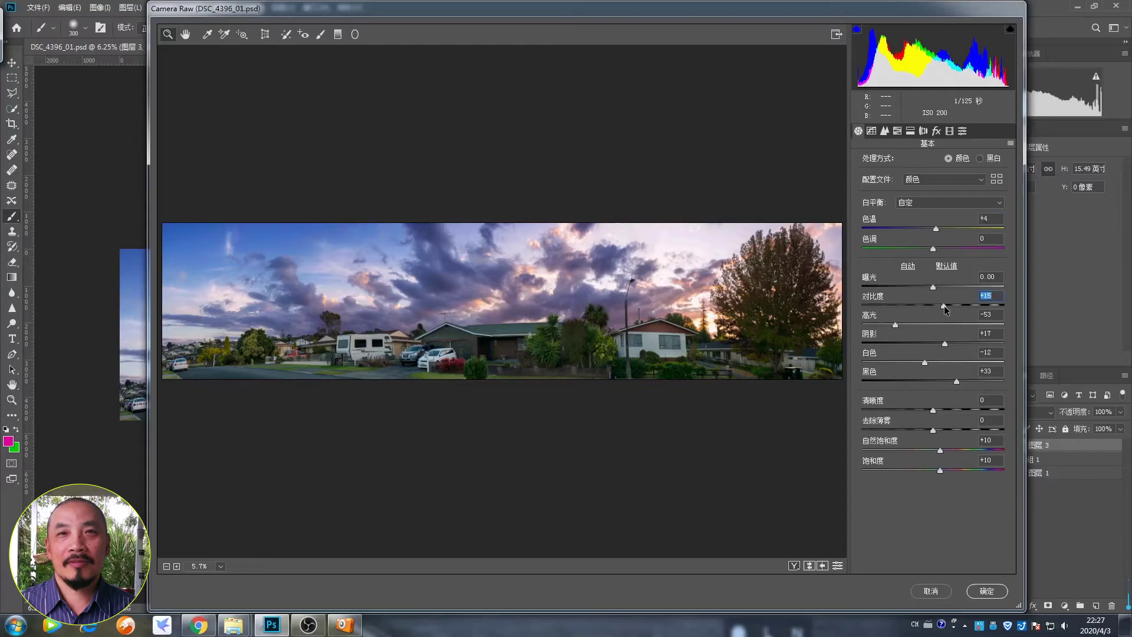
key(Return)
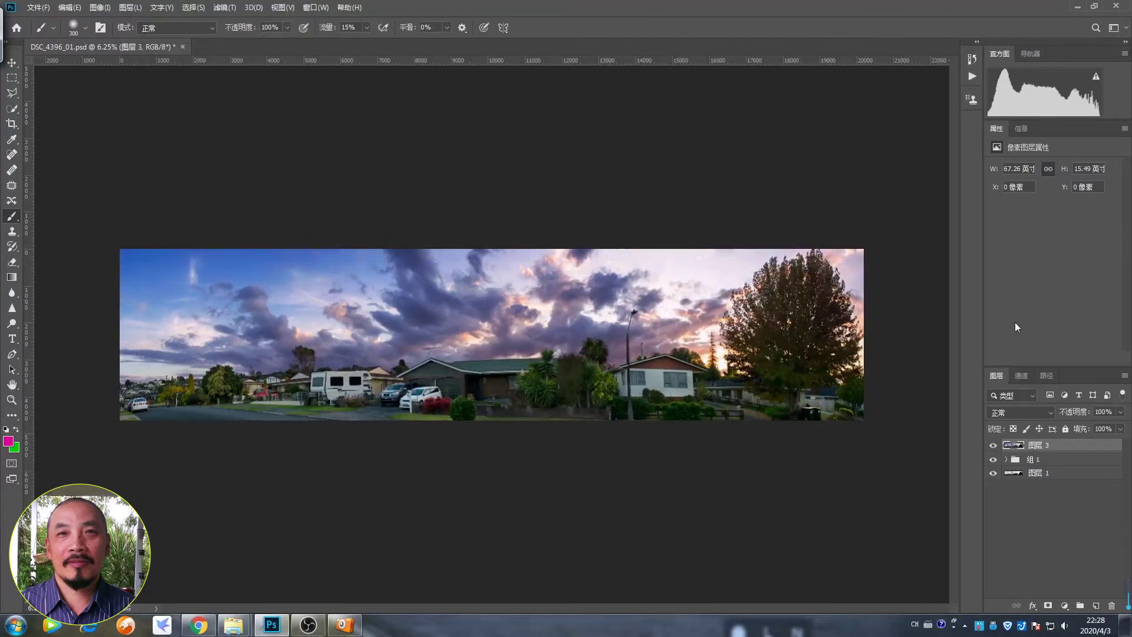
click(993, 445)
click(992, 448)
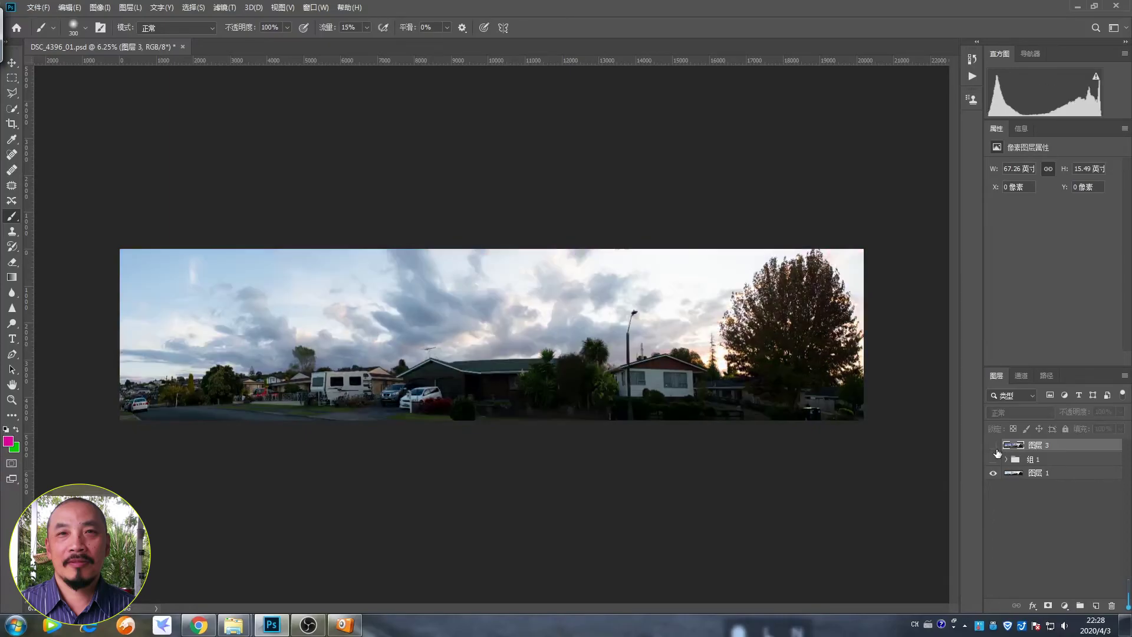
click(993, 449)
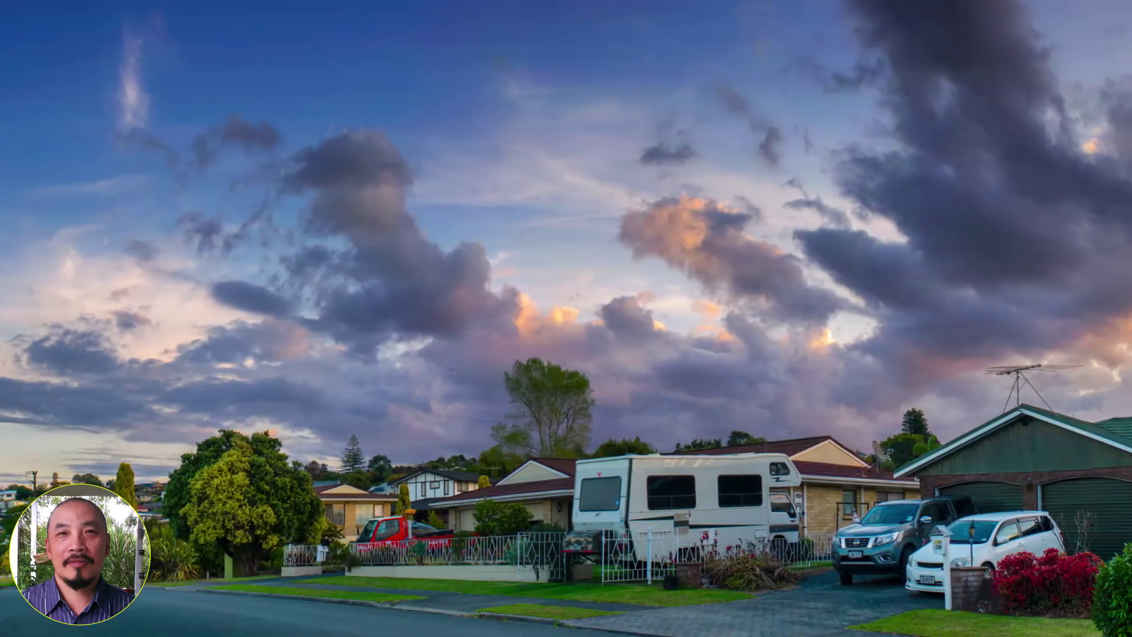